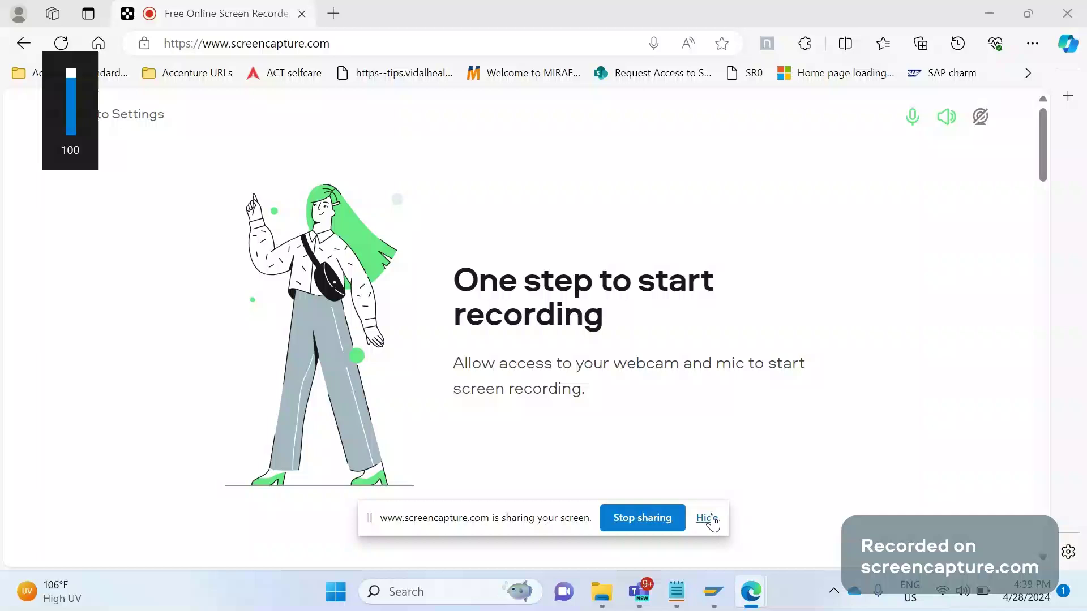
Step: From the SAP Easy Access window, open the ABAP Editor with transaction se38
click(707, 518)
mouse_move(713, 591)
click(736, 508)
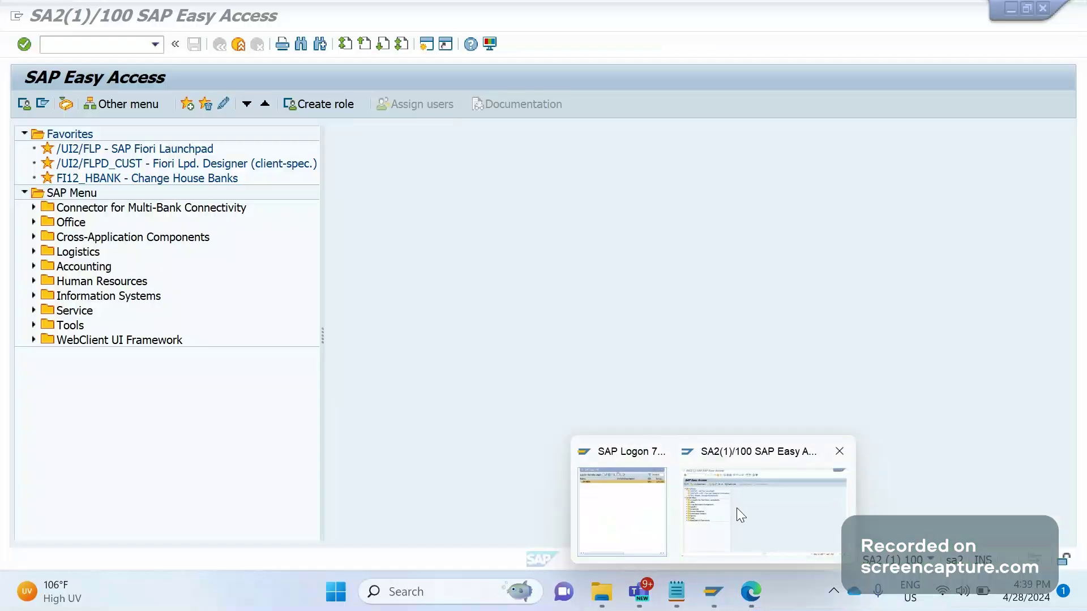
text(se38)
key(Return)
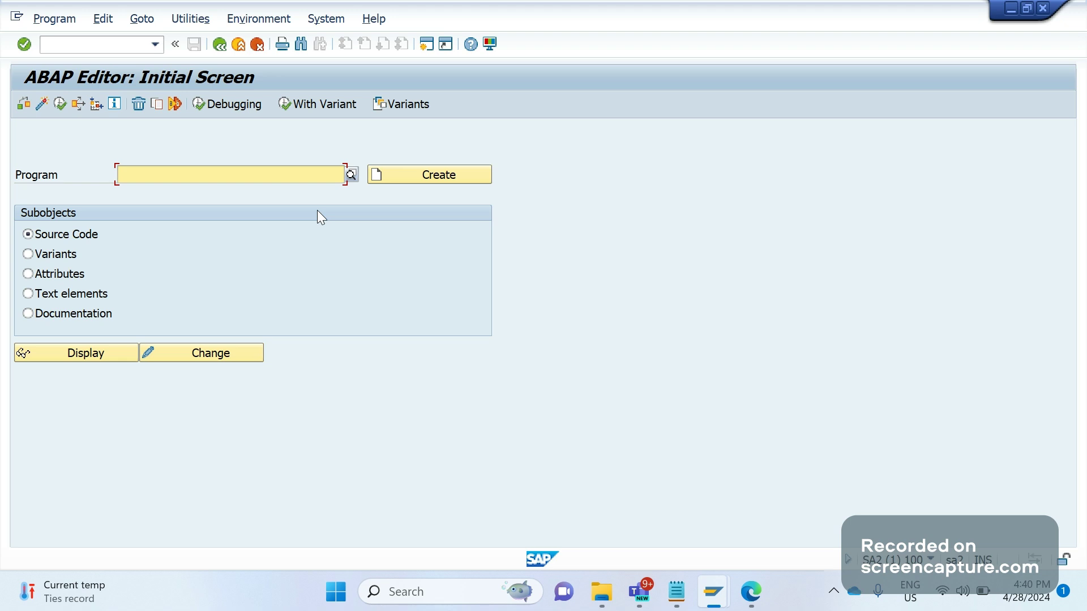
Step: Display table VBRK in SE16 filtered to billing type F2, returning 52 entries
click(99, 46)
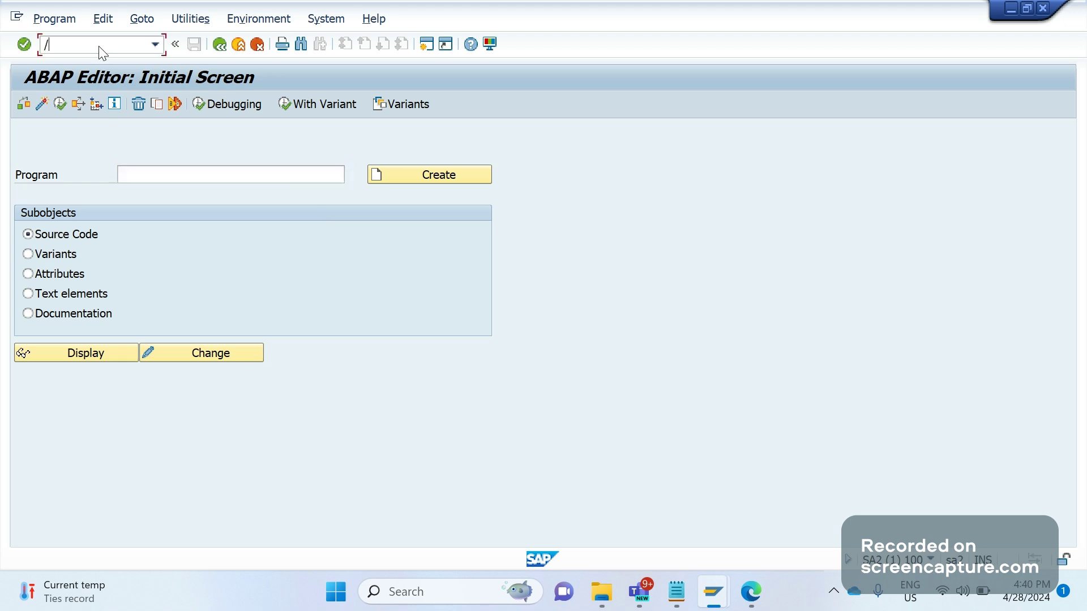
text(/nse16)
key(Return)
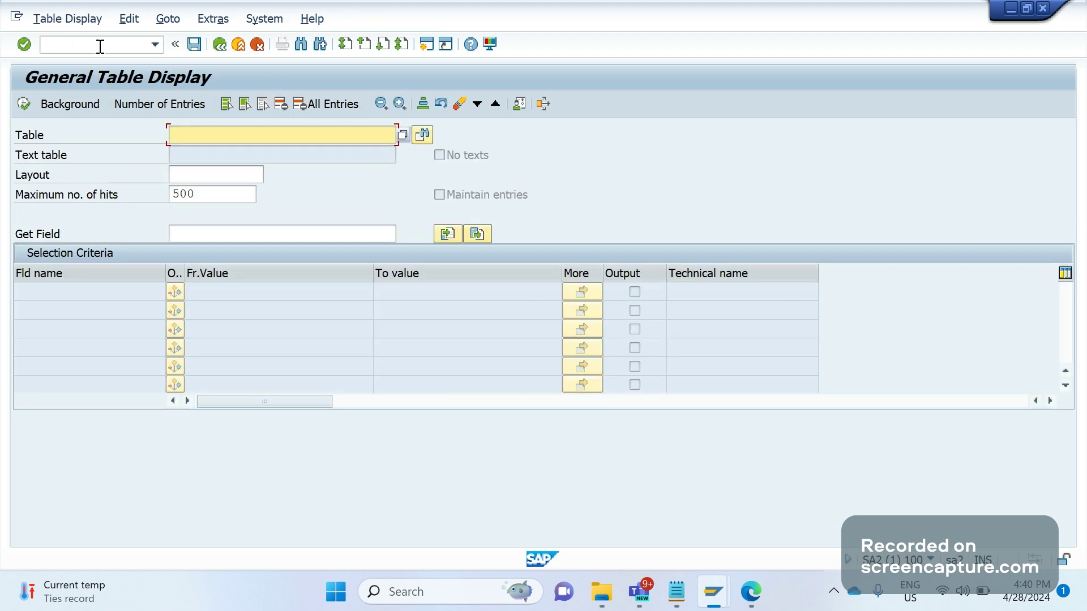
text(VBRK)
key(Return)
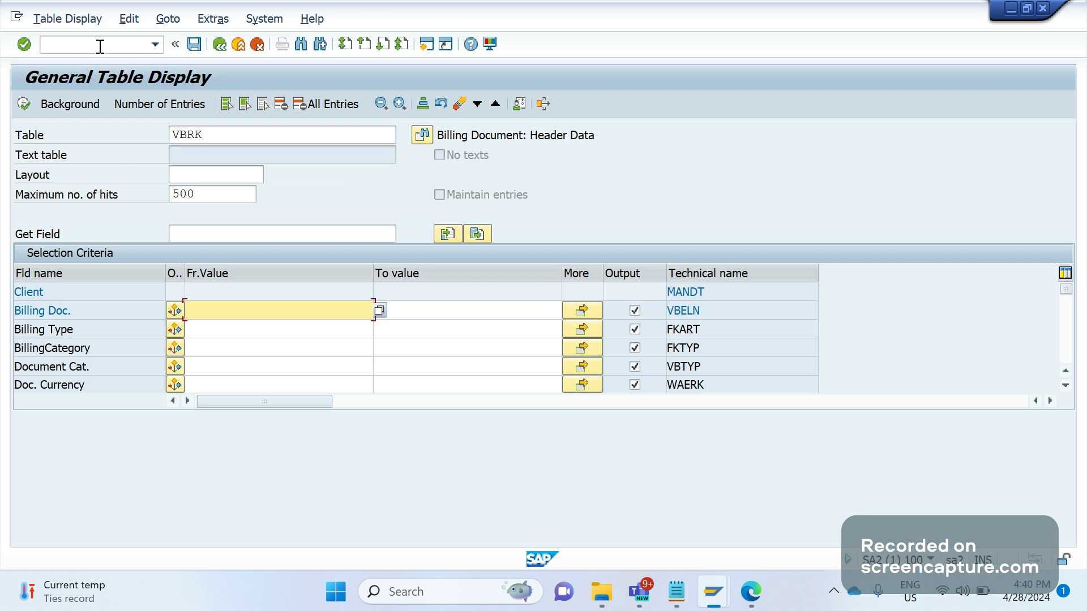
click(200, 330)
text(F2)
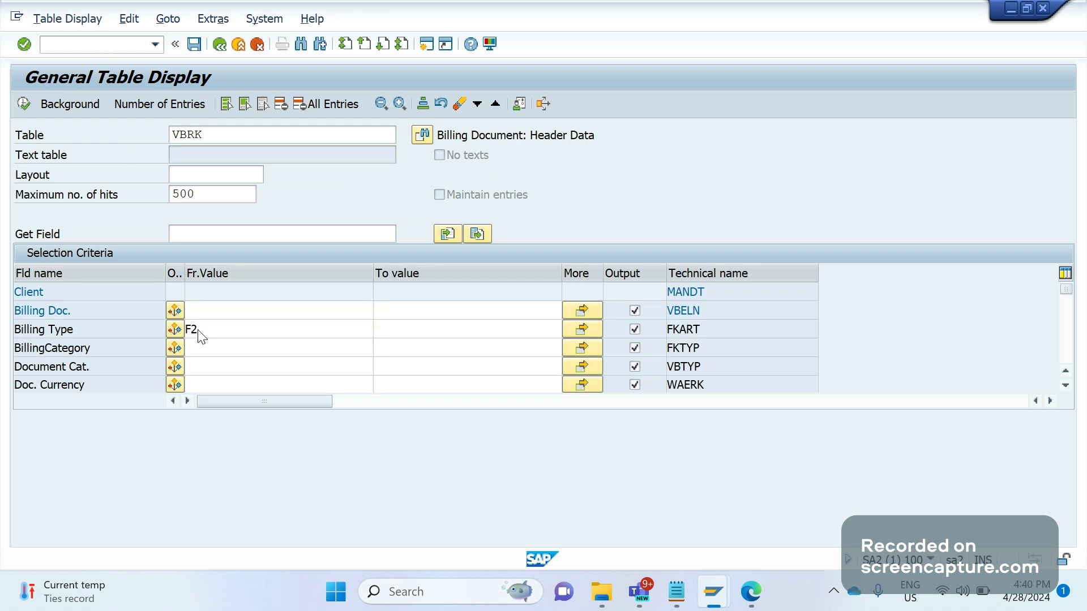
key(F8)
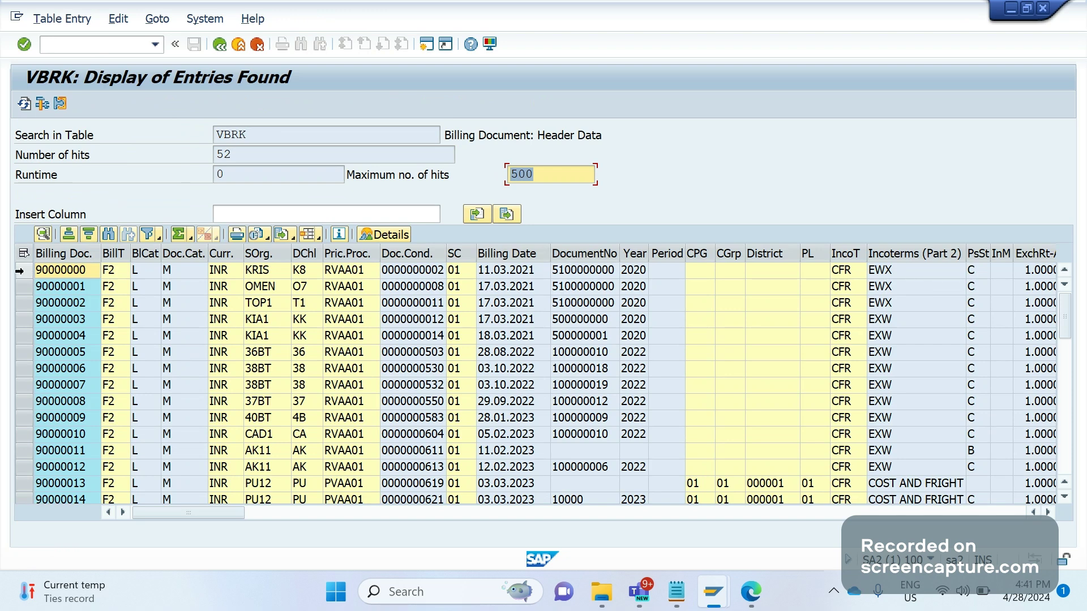
Step: Select billing documents 90000000 to 90000002 in the Billing Doc. column for copying
drag(19, 271, 17, 321)
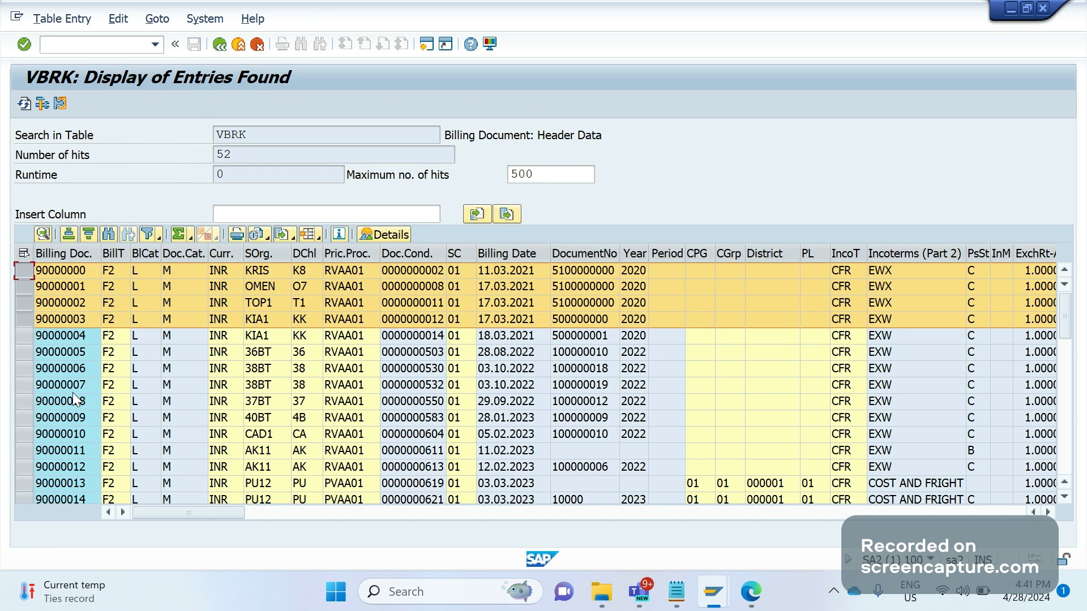
click(73, 391)
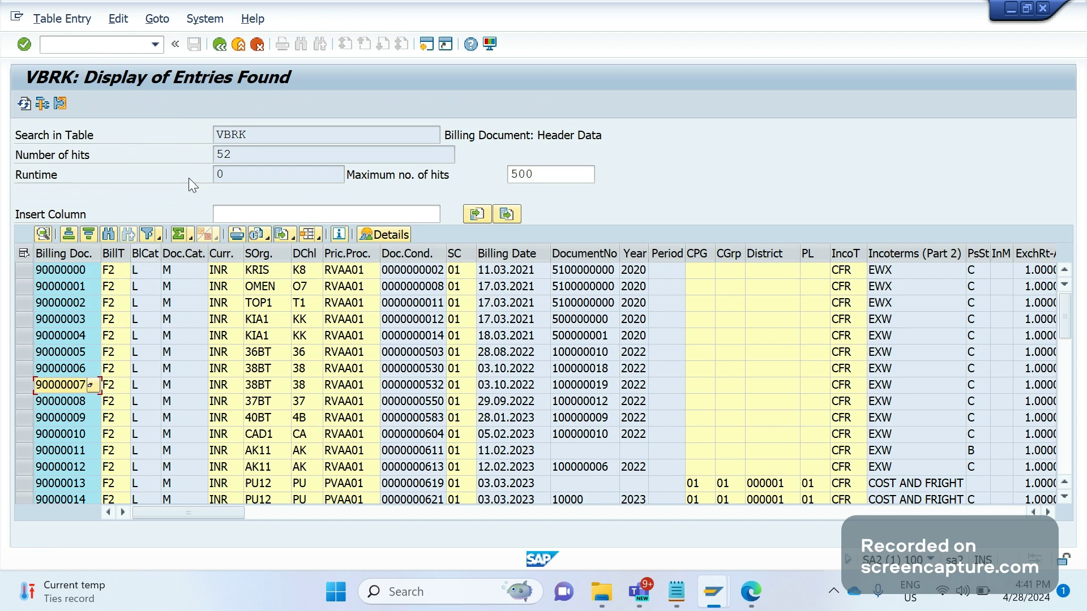
key(ctrl+Home)
click(95, 48)
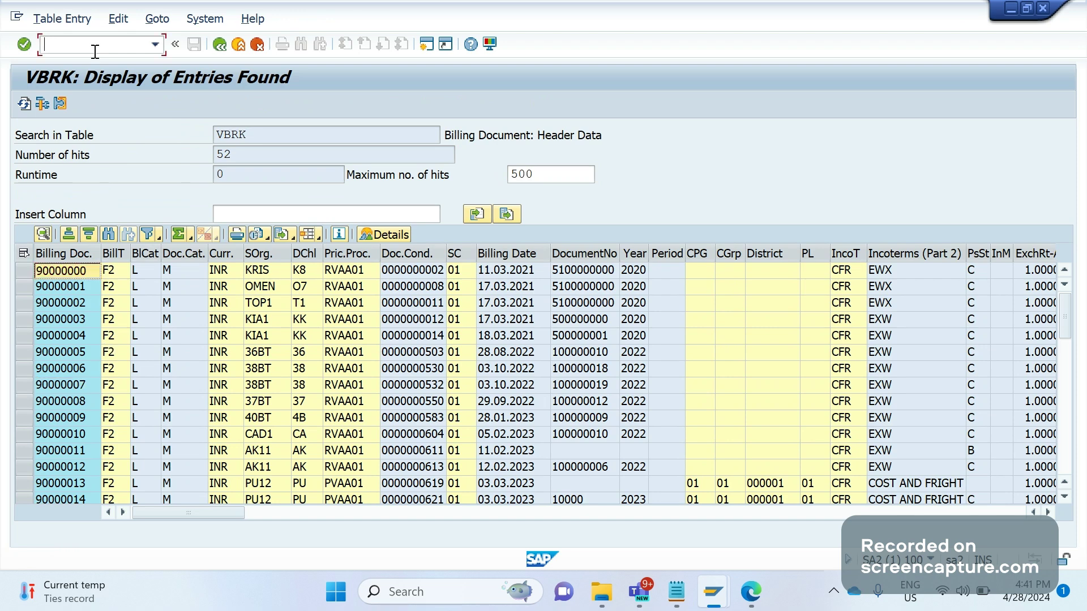
drag(63, 271, 74, 306)
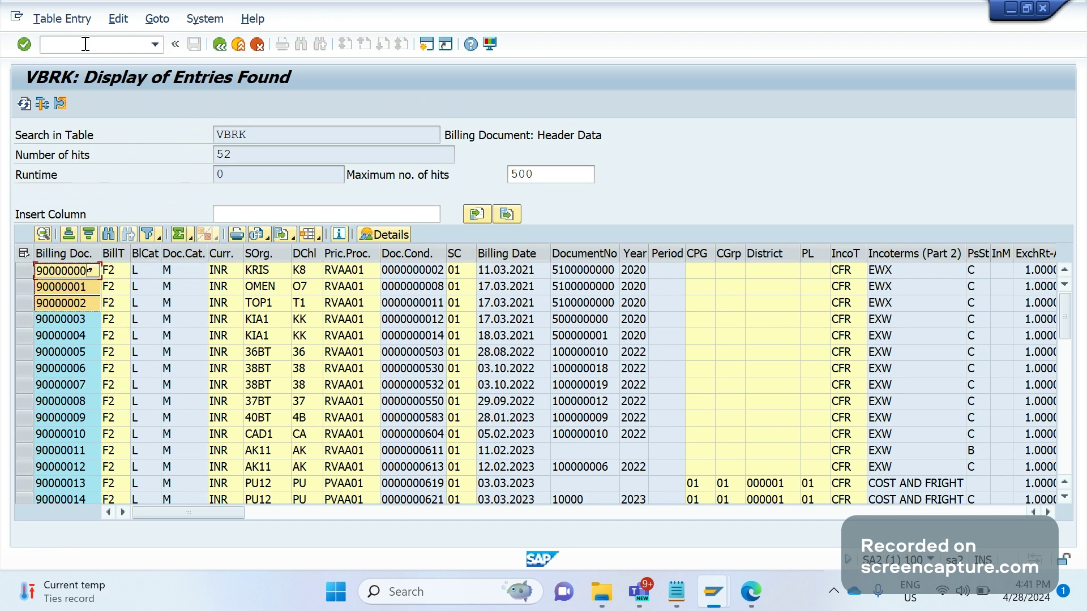
Step: Open the General Table Display in a second session with /OSE16
click(85, 43)
text(/OSE16)
key(Return)
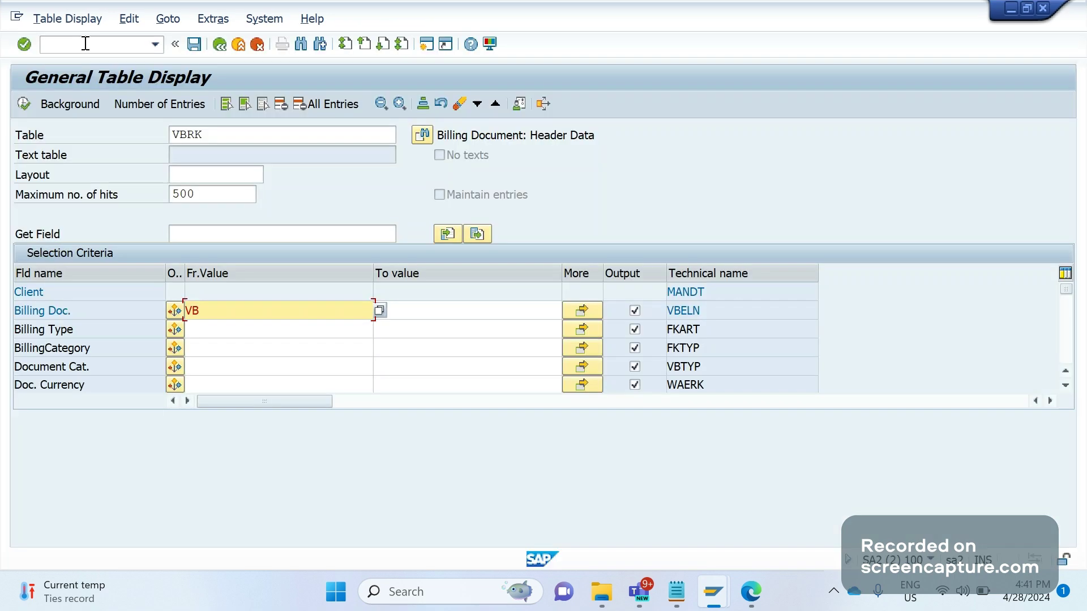
Step: Query table VBPA for sales documents 90000000–90000002 pasted from the clipboard, giving 12 hits
key(BackSpace)
double_click(187, 134)
text(V)
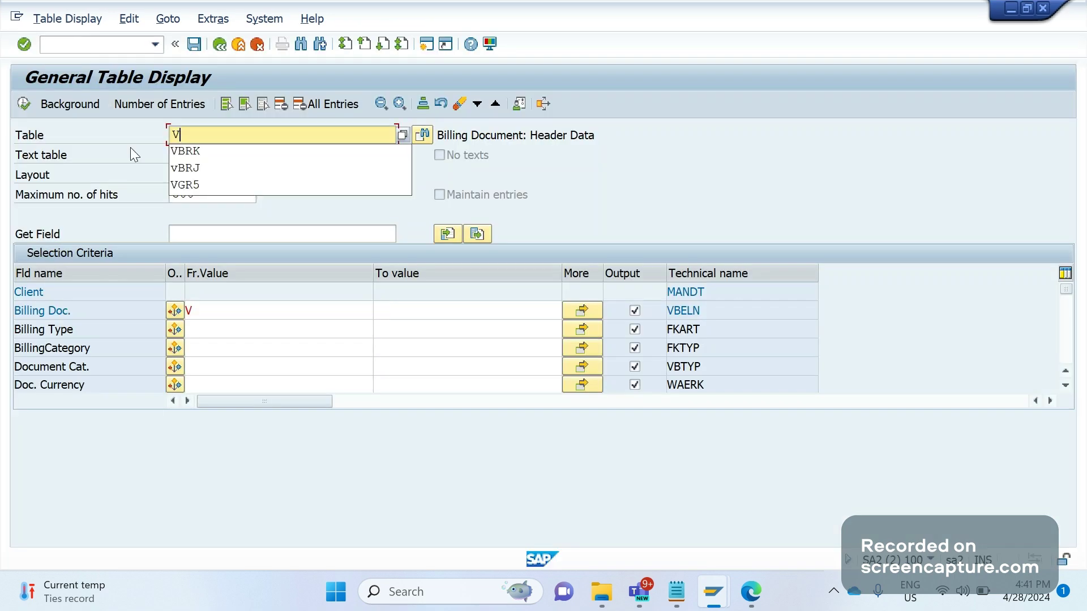
text(BPA)
key(Return)
click(278, 311)
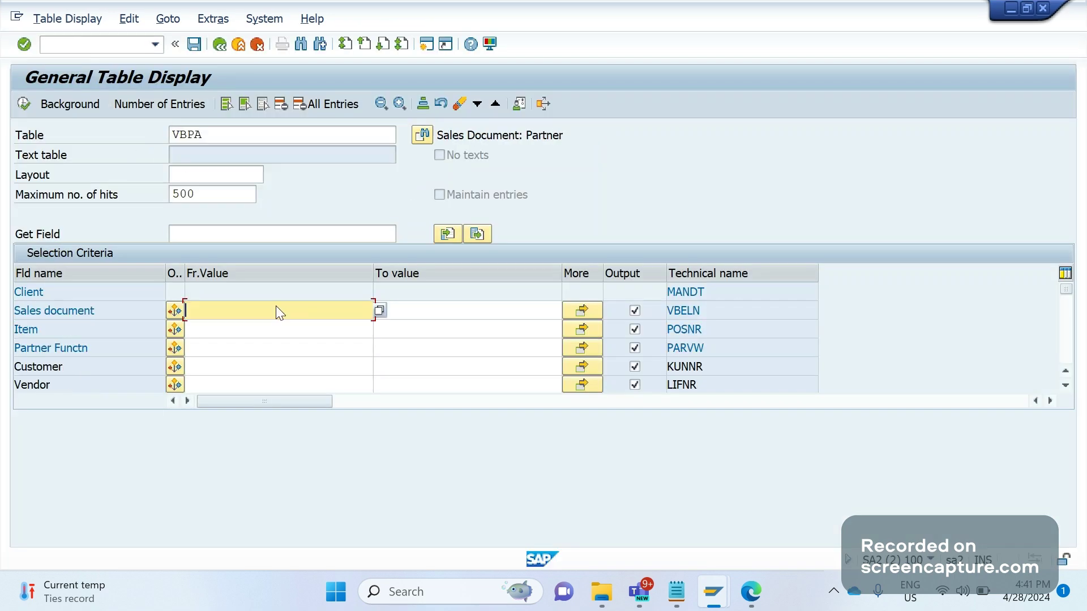
click(576, 318)
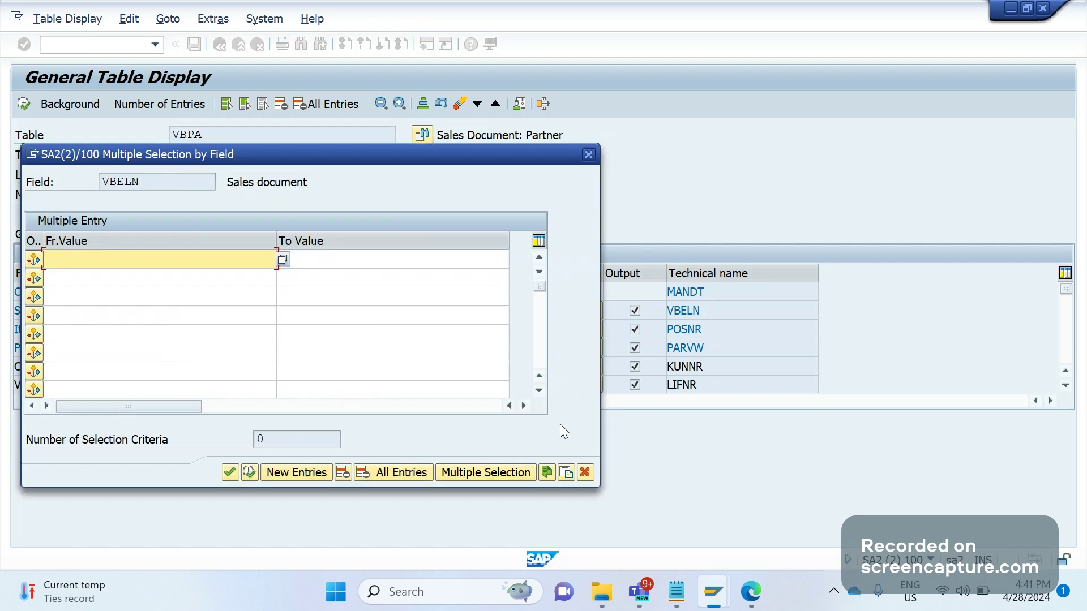
click(565, 474)
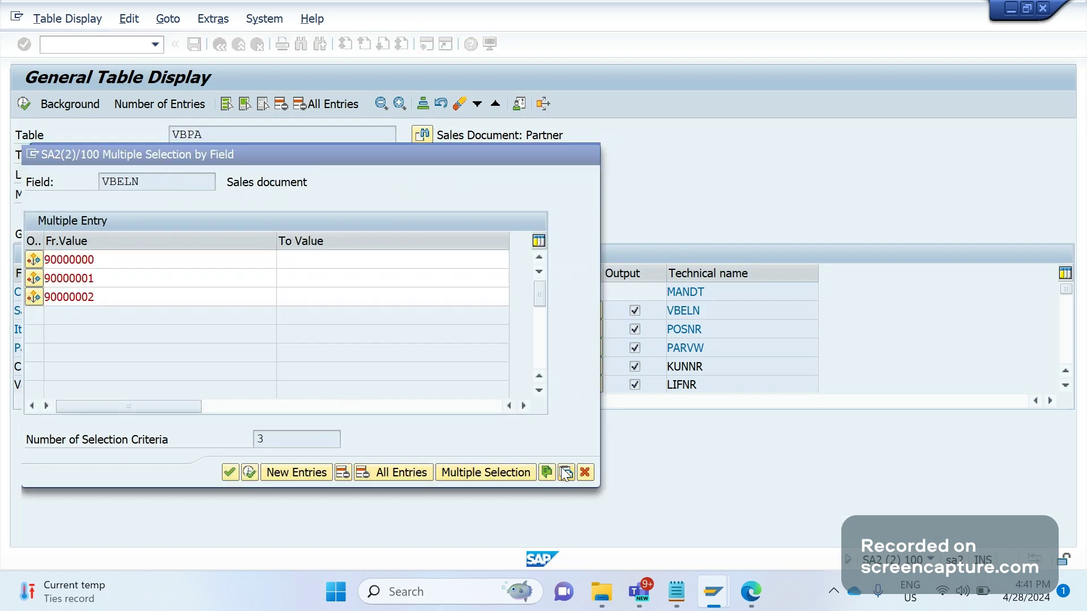
key(F8)
key(F8)
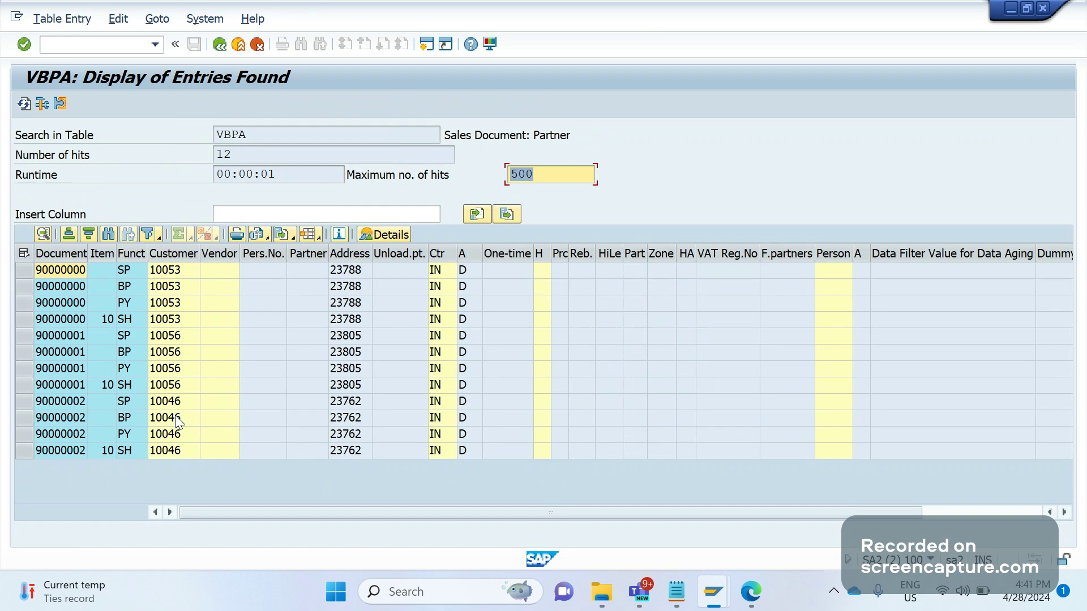
Step: Go back to the VBPA selection screen and enter /NVTFL for billing copy control
click(220, 44)
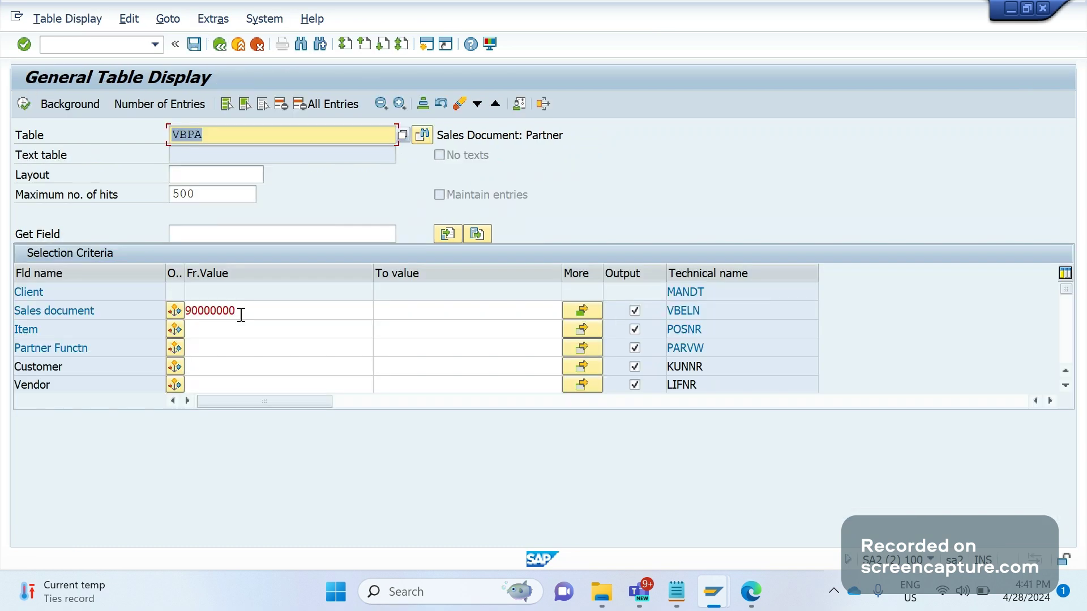
click(104, 52)
text(/N)
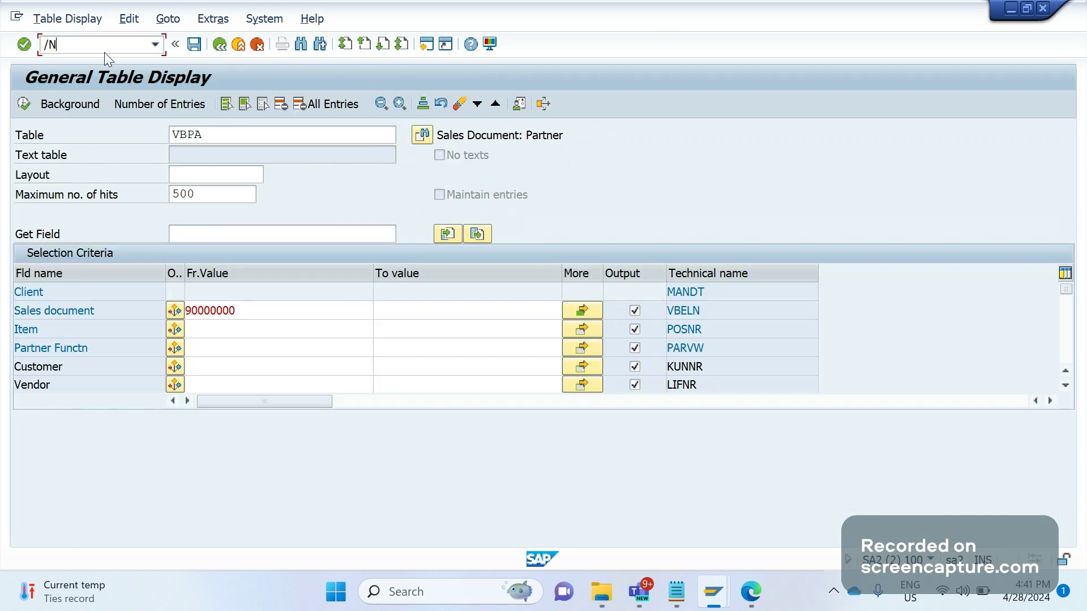
text(VTFL)
Step: Locate the copy-control entry for billing type F2 from delivery type LF and open its items
key(Return)
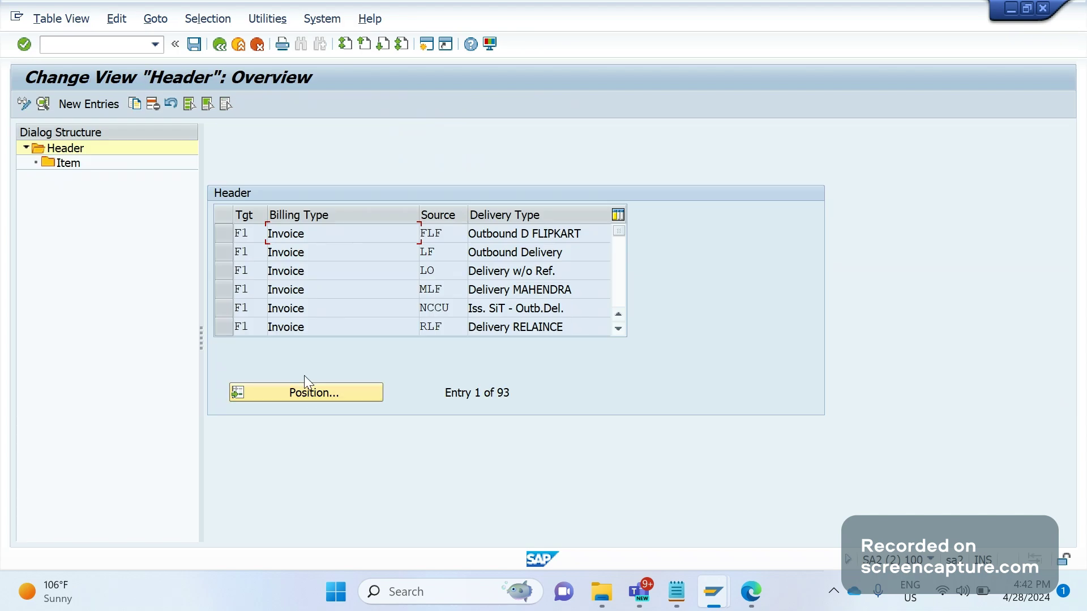
click(299, 390)
text(L)
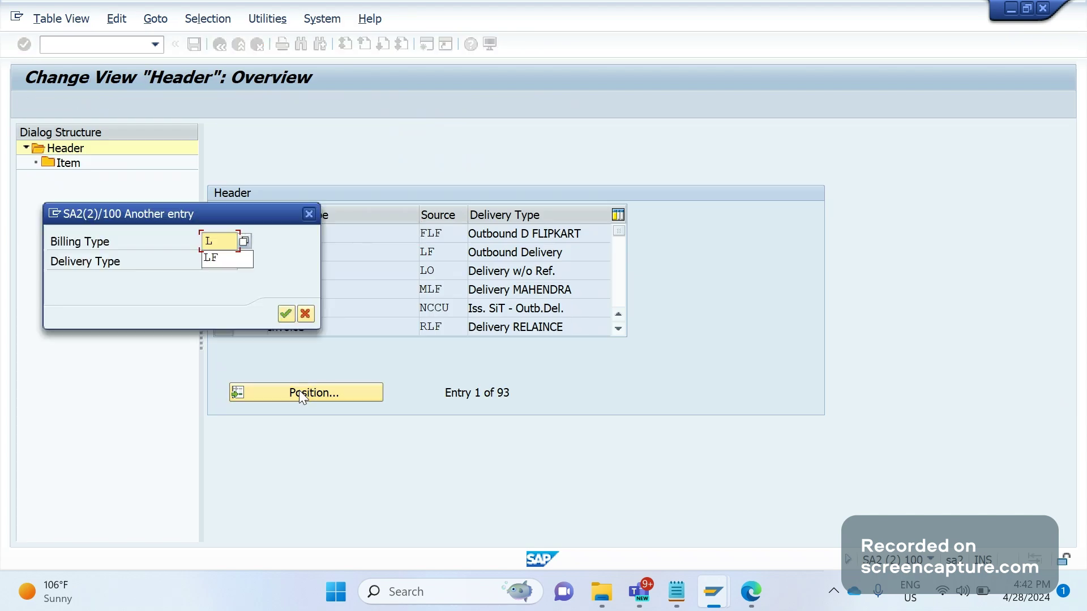
text(F)
key(Tab)
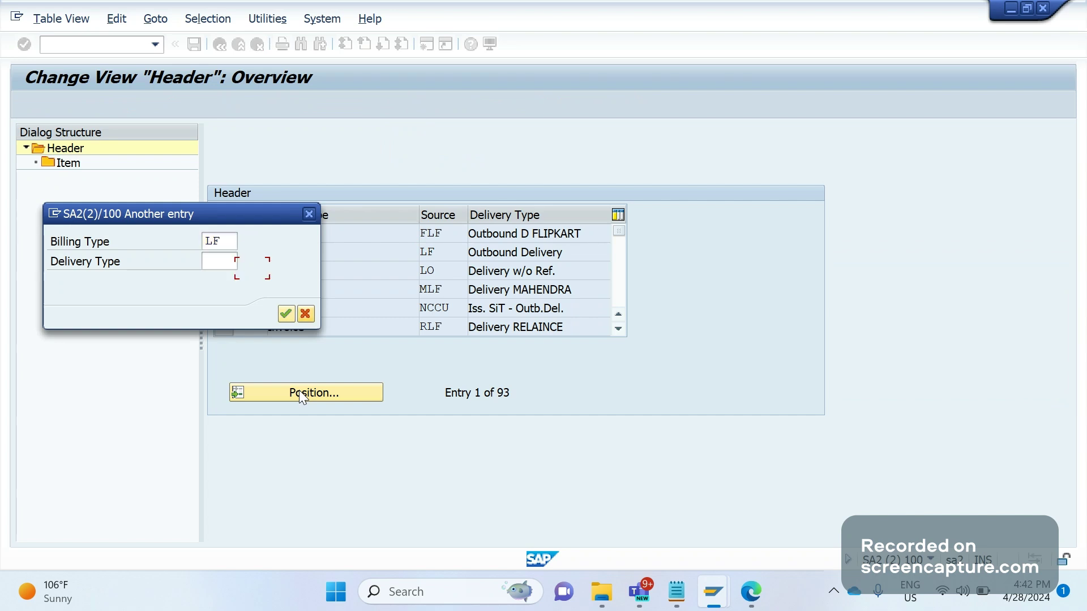
key(shift+Tab)
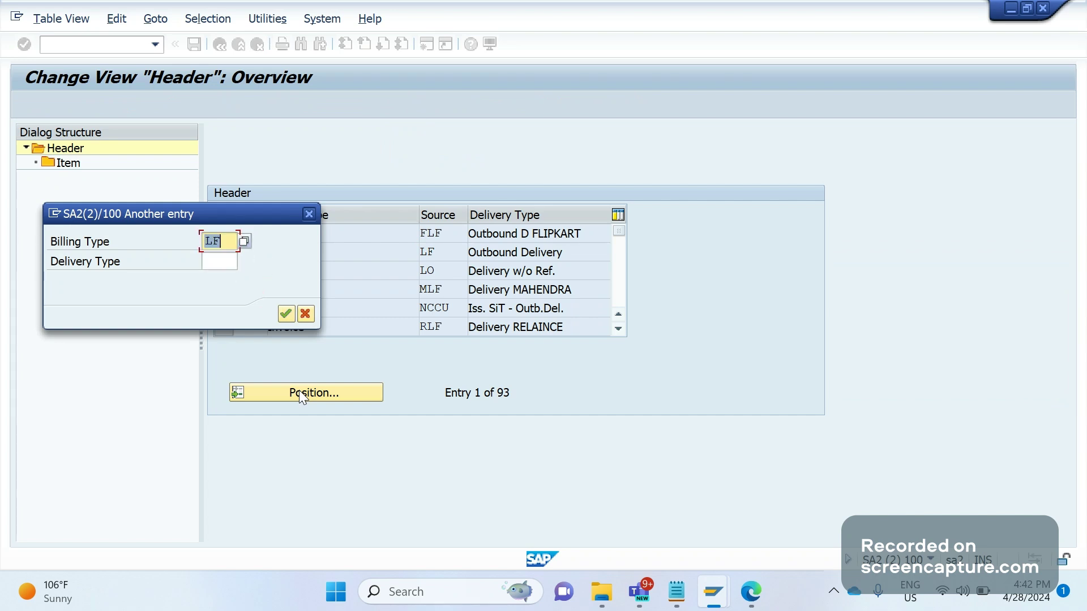
text(F2)
key(Tab)
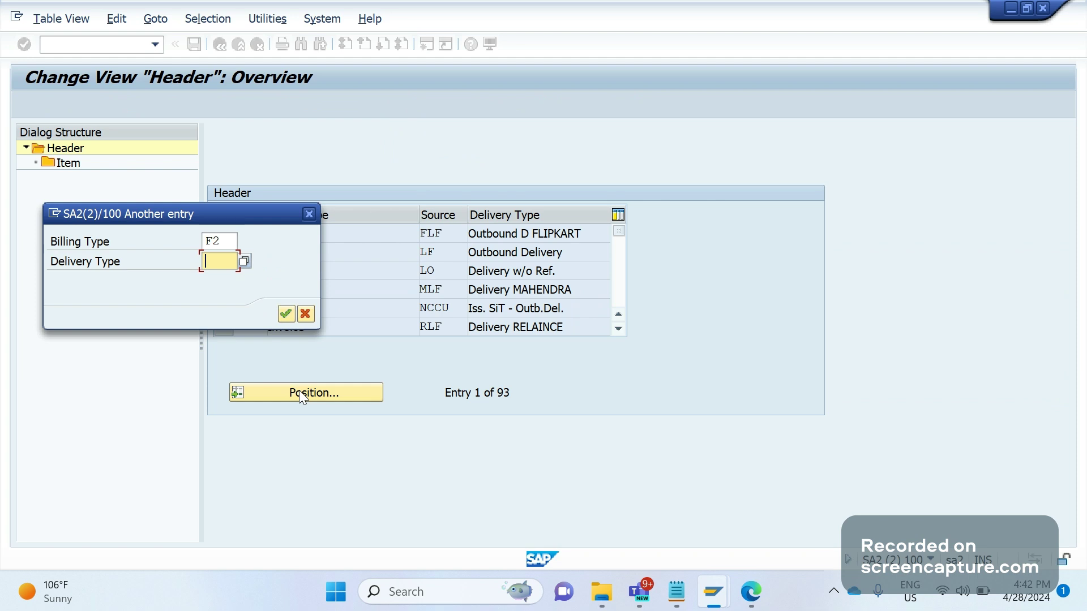
key(Return)
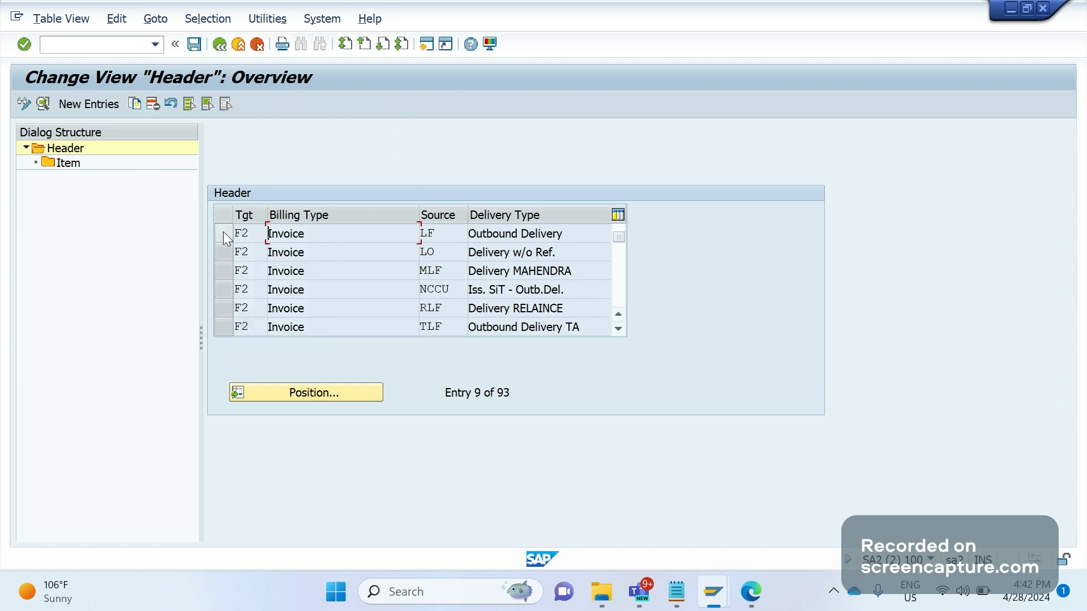
click(223, 232)
click(66, 165)
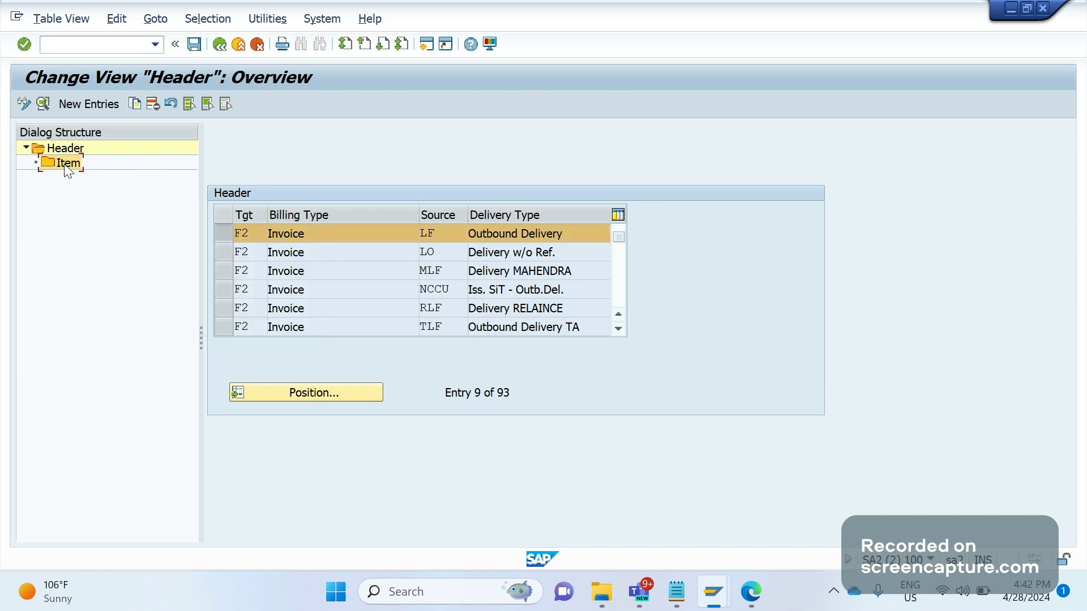
click(67, 169)
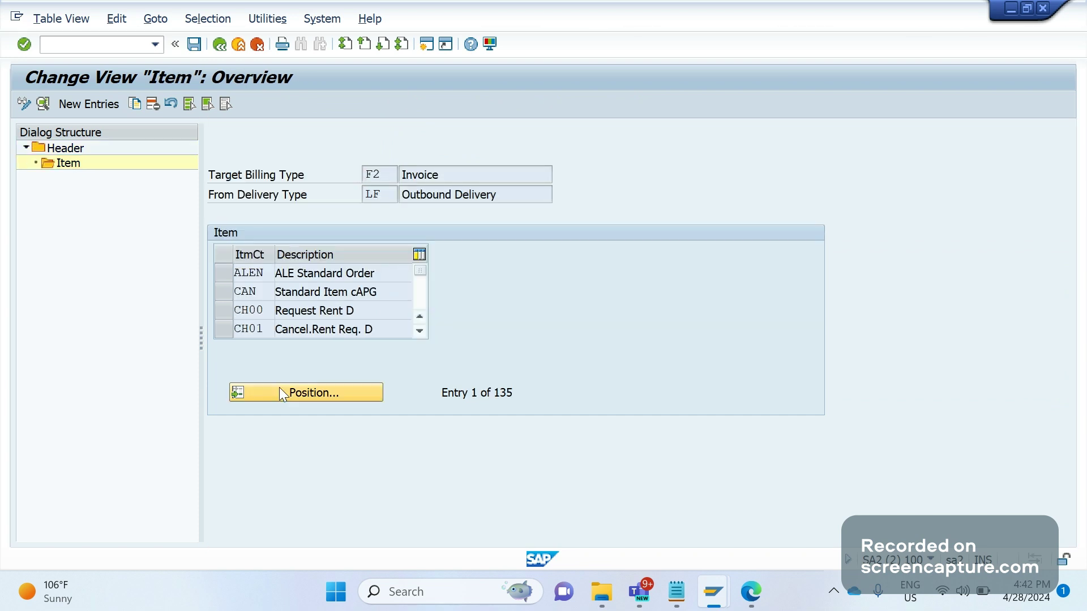
Step: Jump to item category TAN and open its details
click(280, 387)
drag(252, 210, 633, 325)
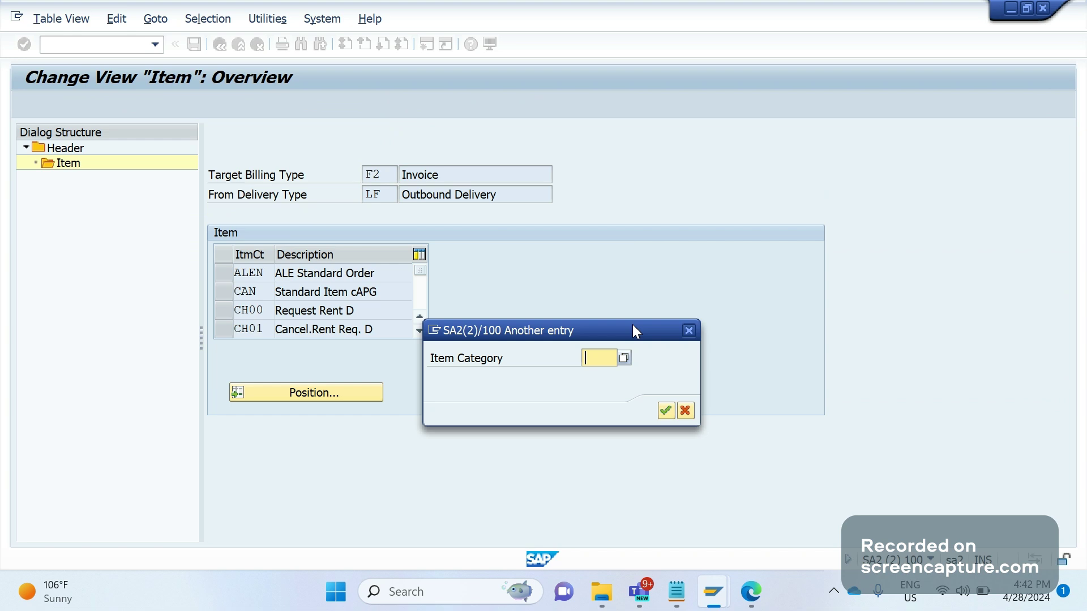
text(TAN)
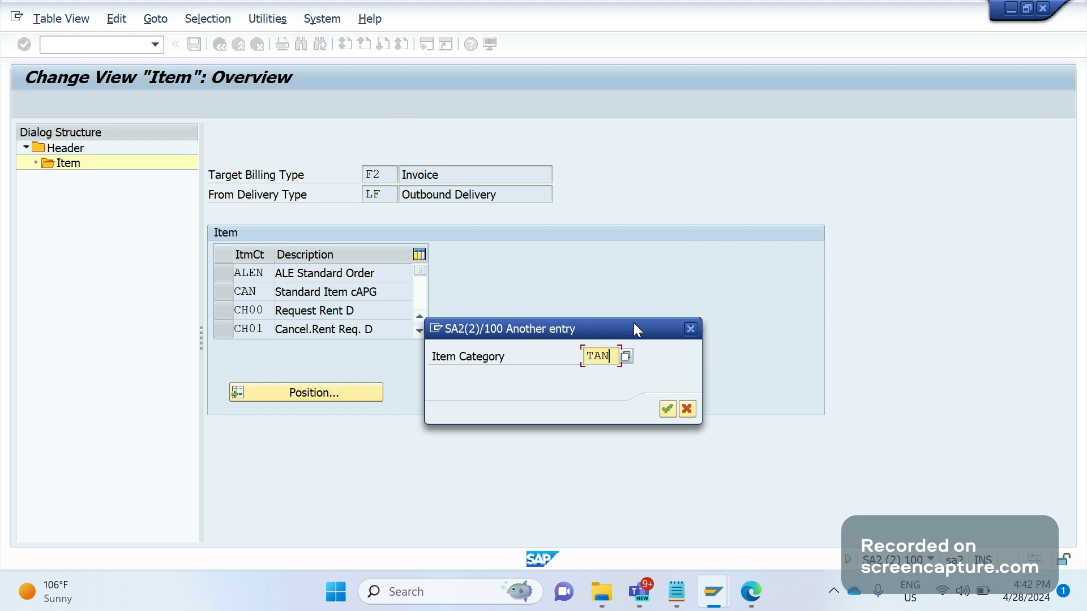
key(Return)
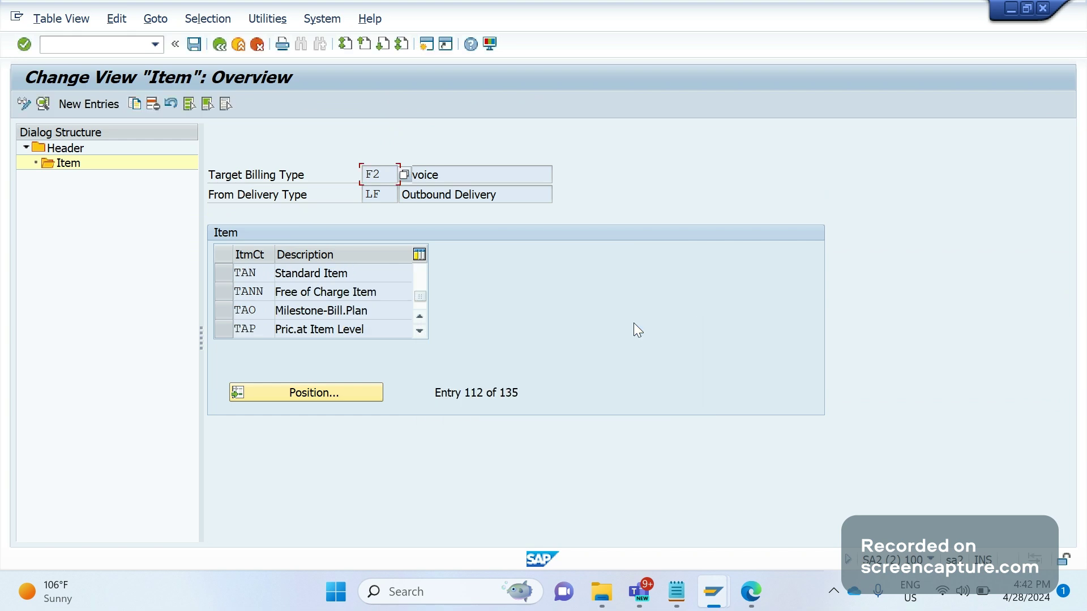
double_click(252, 276)
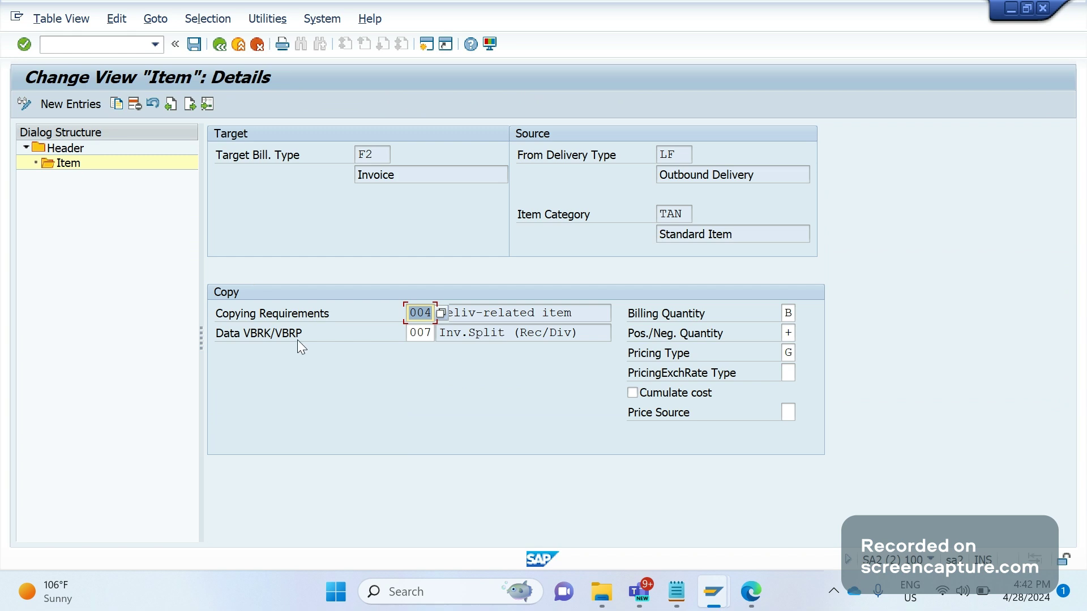
Step: Examine the Data VBRK/VBRP routine 007 setting for item category TAN
click(228, 342)
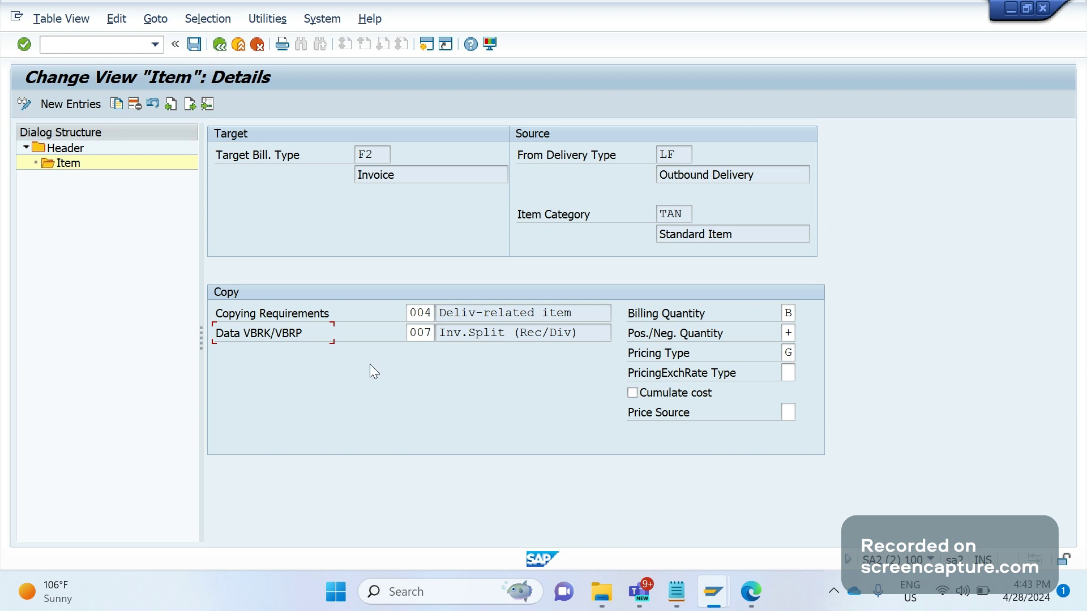
click(411, 335)
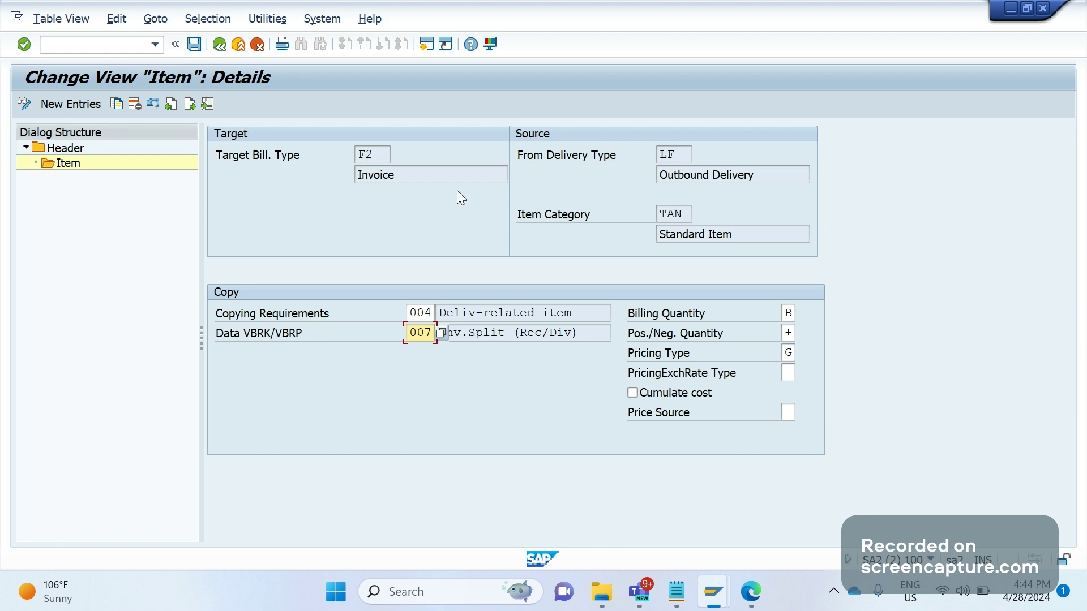
right_click(377, 160)
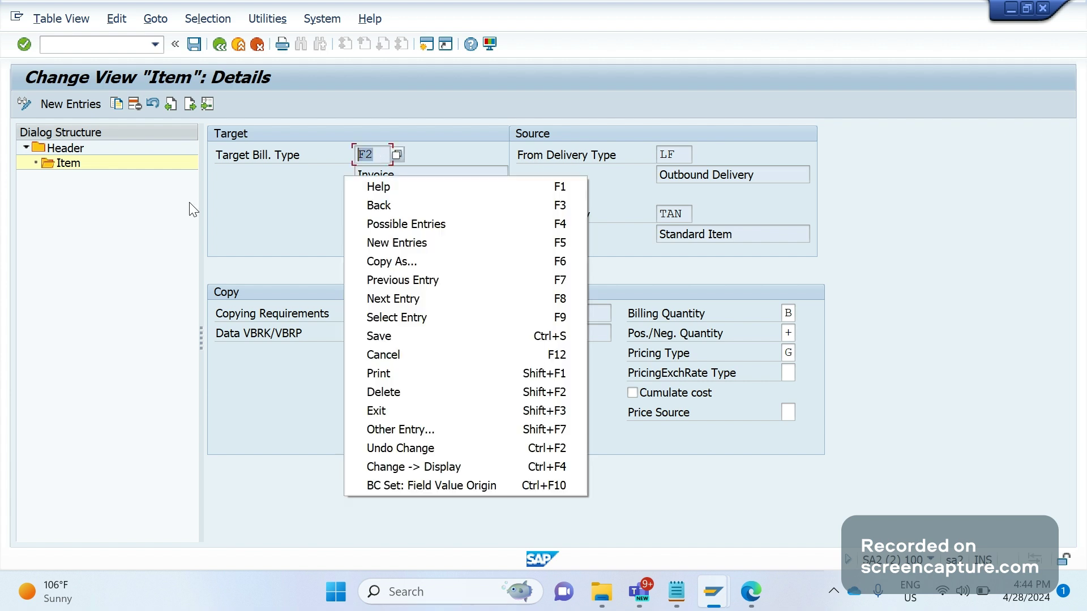
click(88, 168)
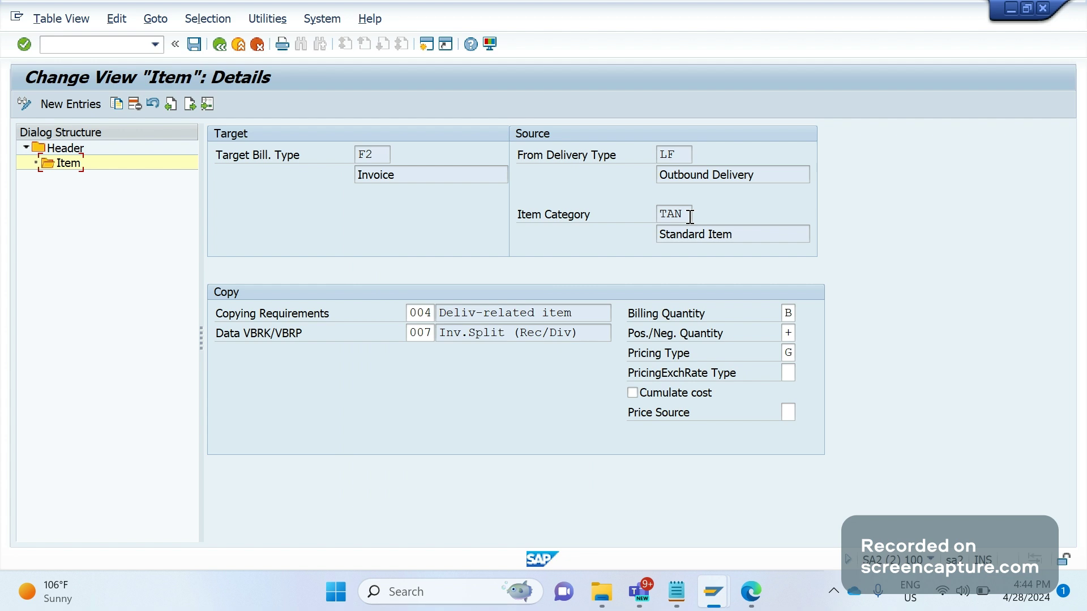
drag(690, 216, 627, 219)
click(419, 333)
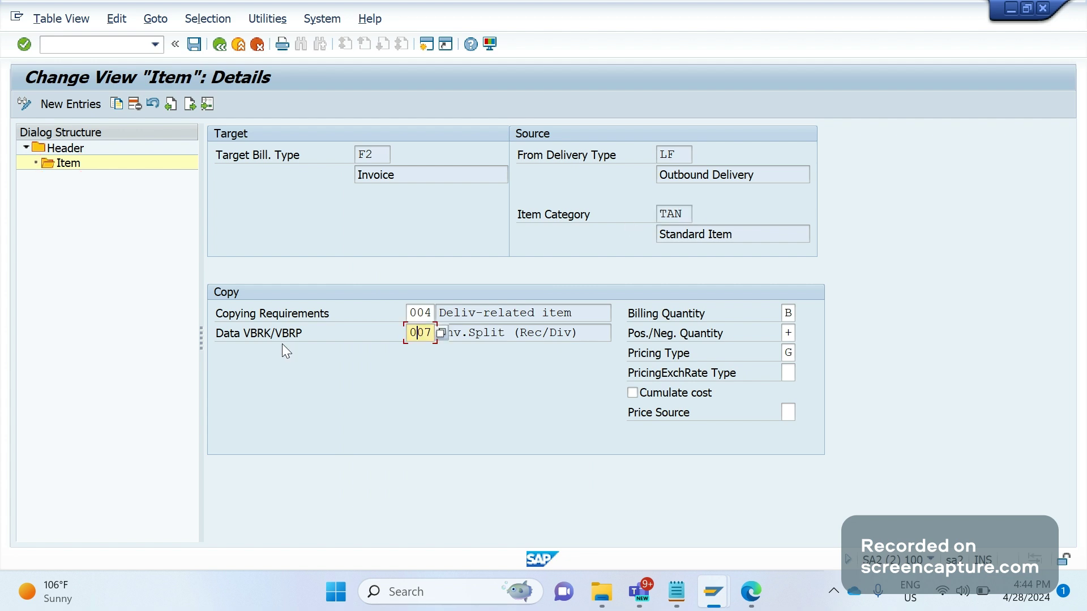
Step: Open the ABAP source of data transfer routine 7 Inv.Split (Rec/Div)
click(443, 333)
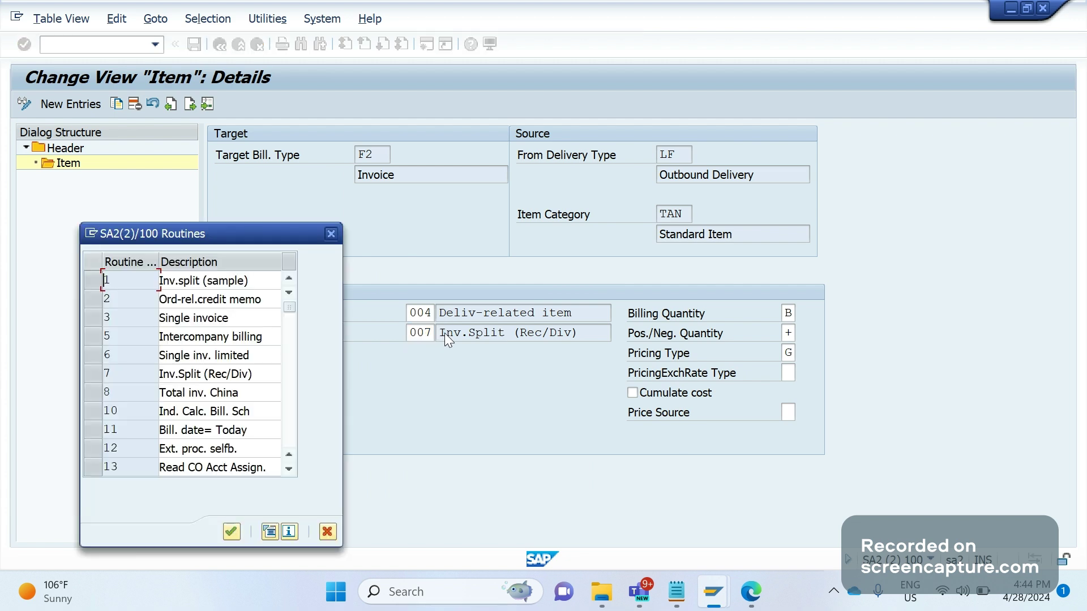
click(95, 379)
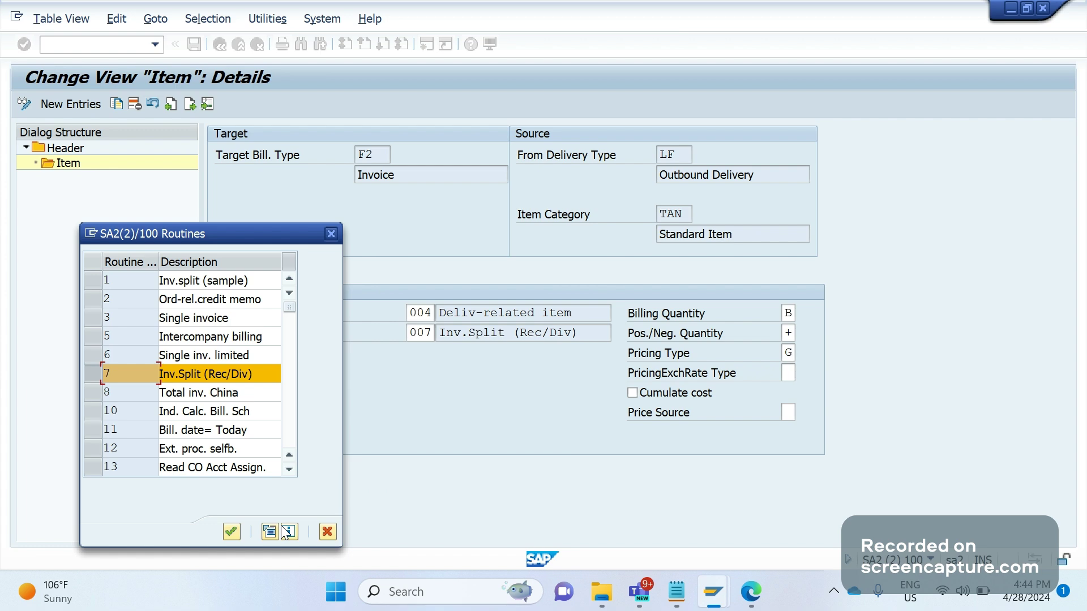
click(288, 531)
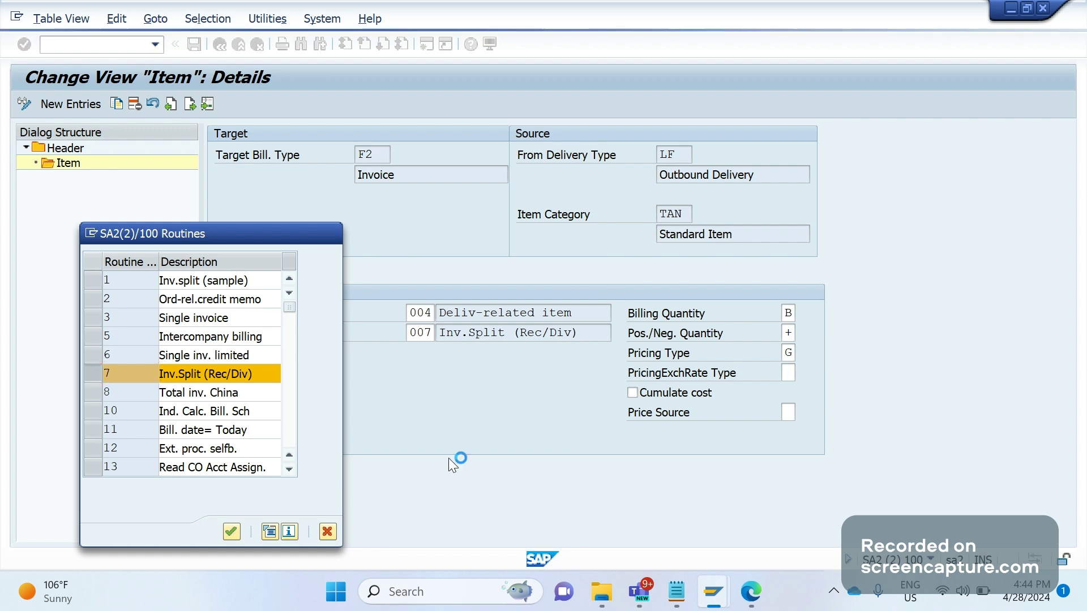
click(450, 459)
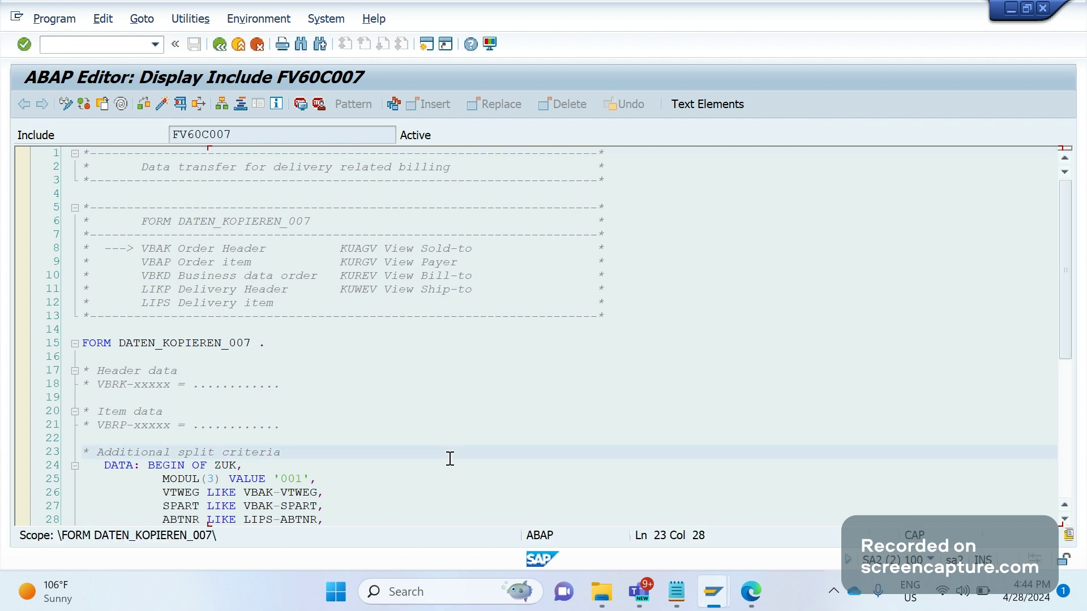
key(Down)
key(Down)
key(Down)
key(Down)
key(Down)
key(Down)
key(Down)
key(Down)
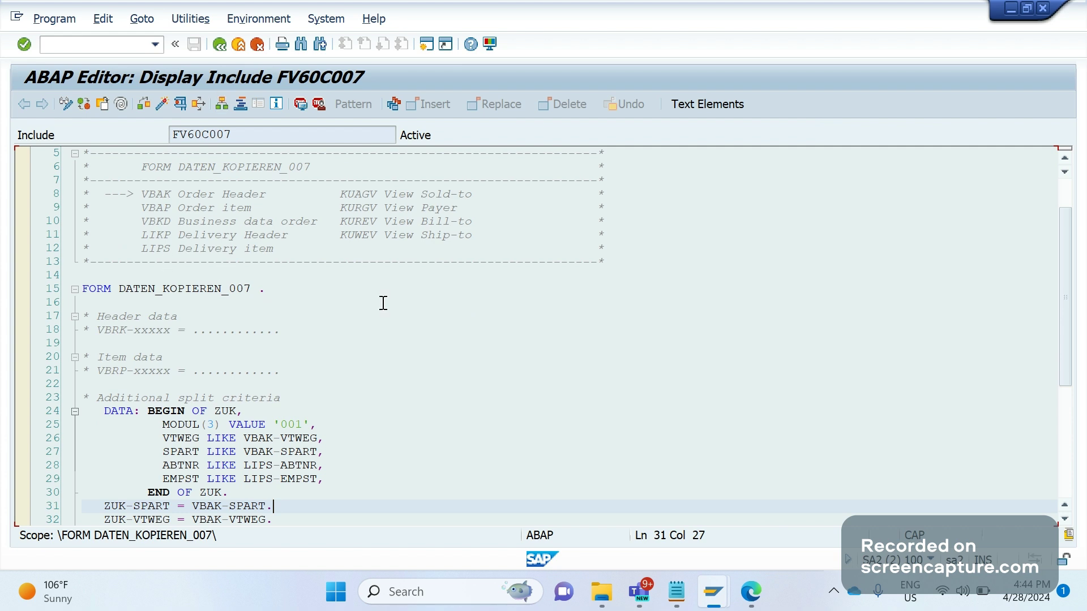
key(Down)
key(Down)
key(Down)
key(Down)
key(Down)
key(Down)
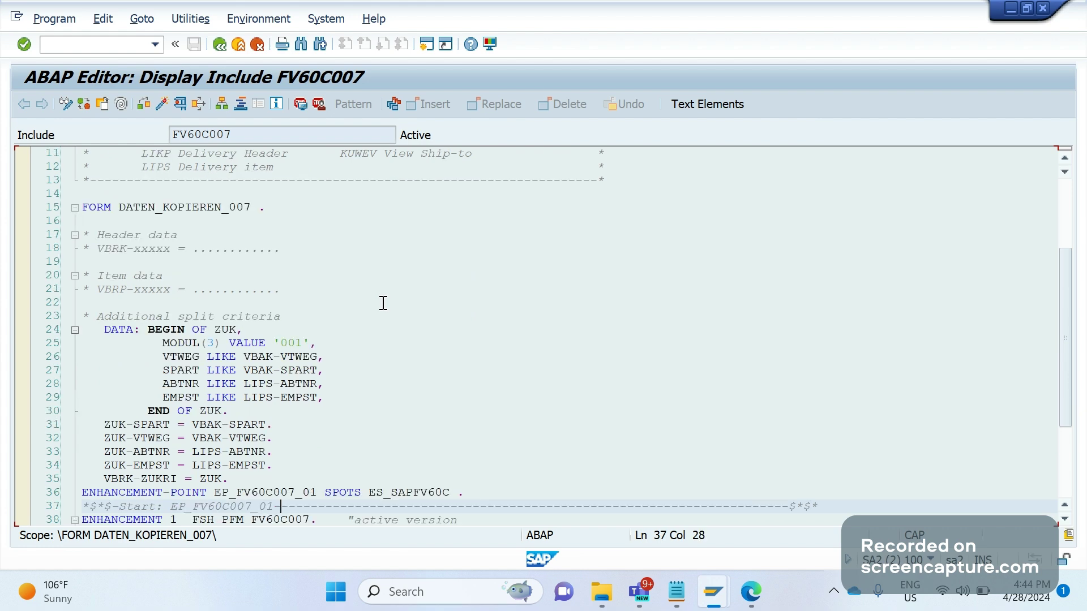
key(ctrl+End)
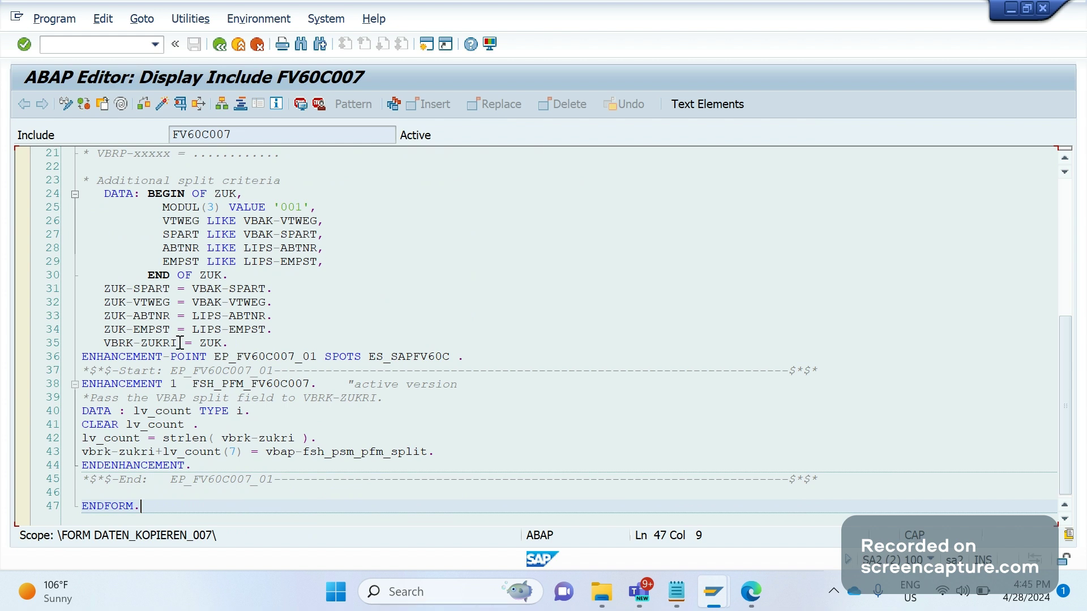
drag(179, 343, 142, 344)
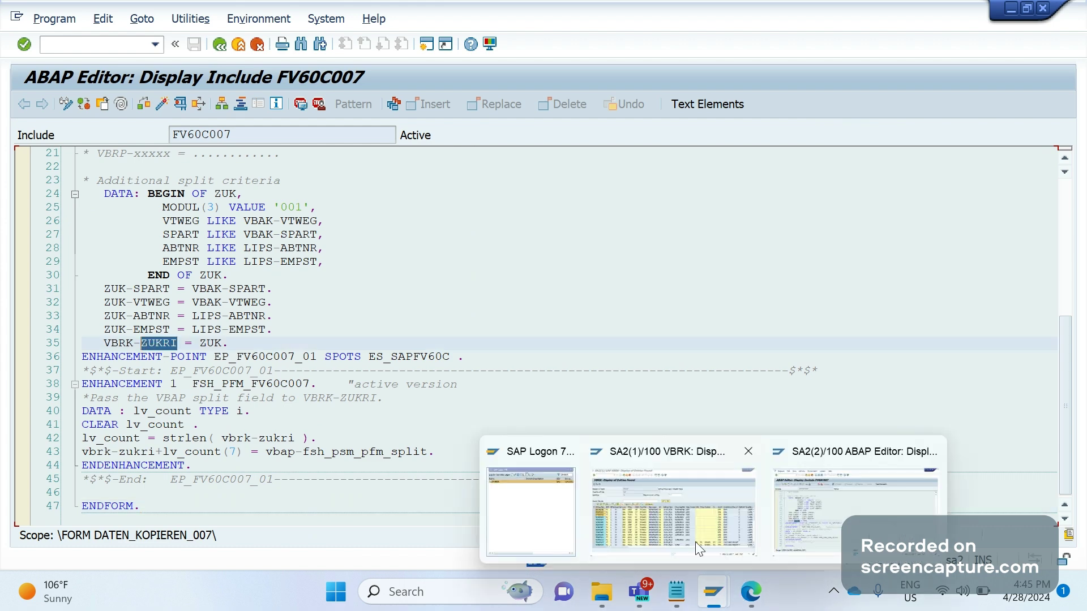
Step: Return to the VBRK selection screen in the other session and find field ZUKRI
key(alt+Tab)
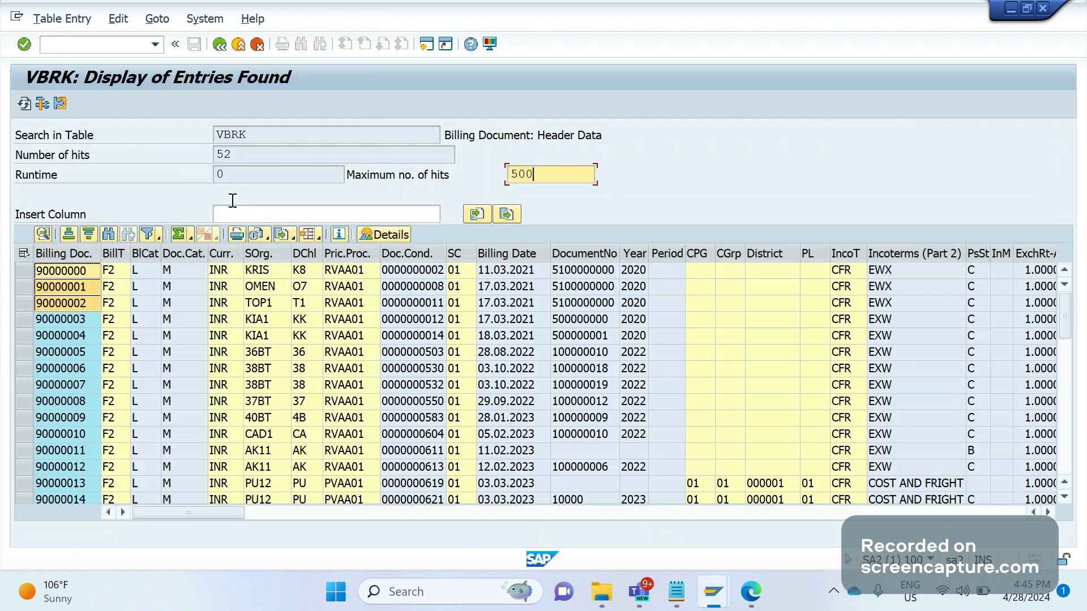
click(218, 46)
key(ctrl+f)
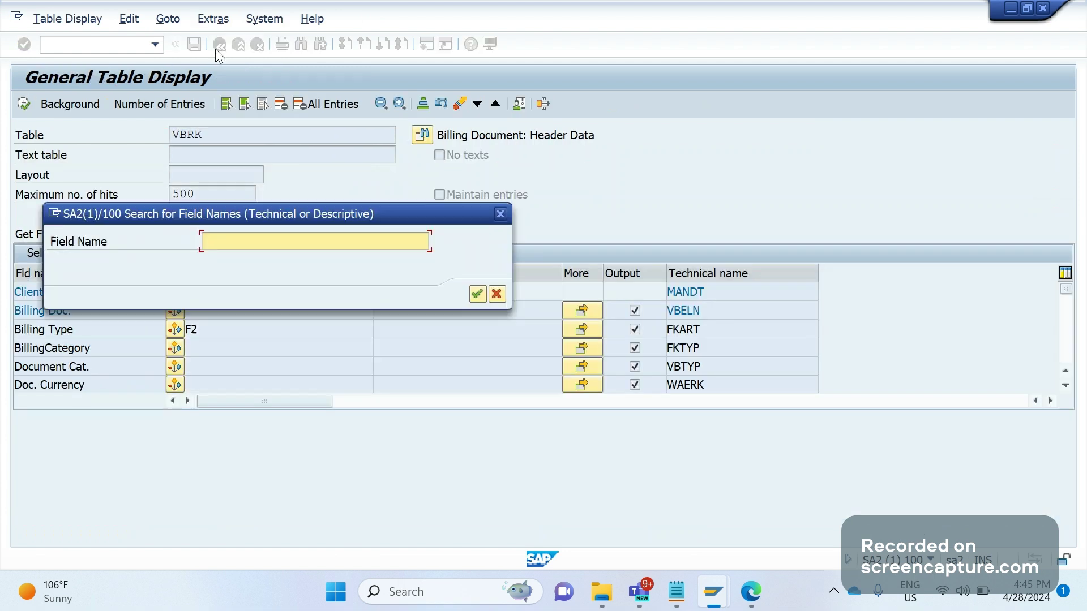
text(ZUKRI)
key(Return)
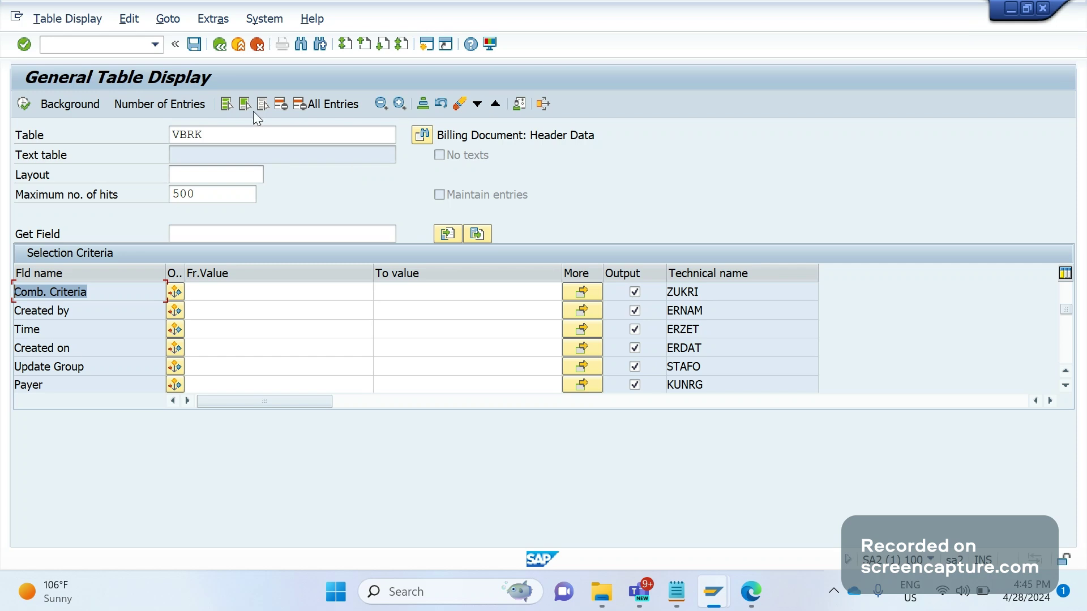
Step: Limit the output to Comb. Criteria (ZUKRI) and Billing Type, then run the selection
click(640, 273)
click(635, 292)
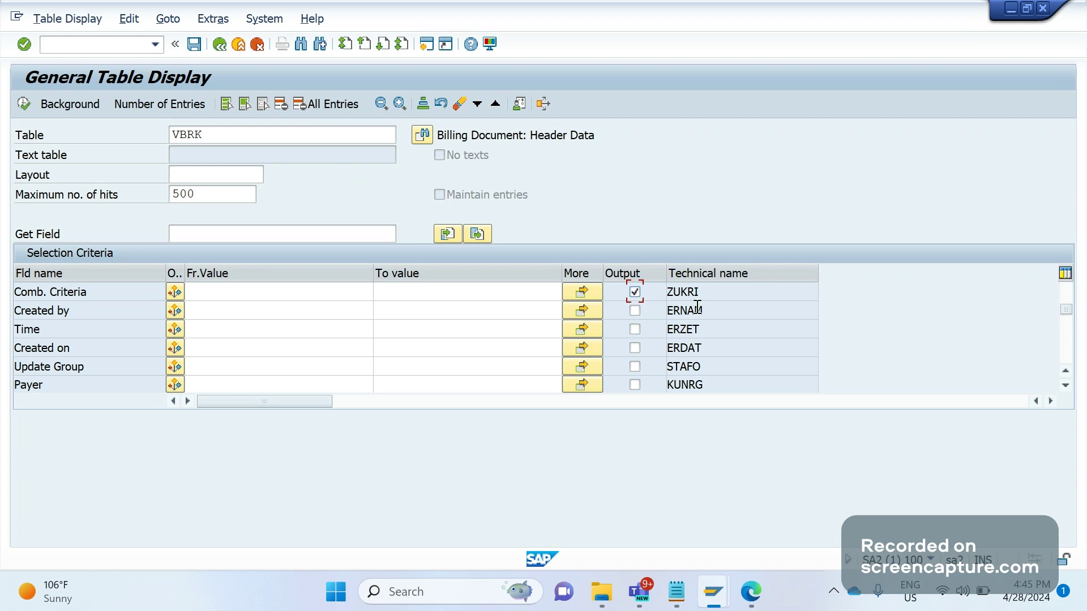
drag(698, 307, 672, 307)
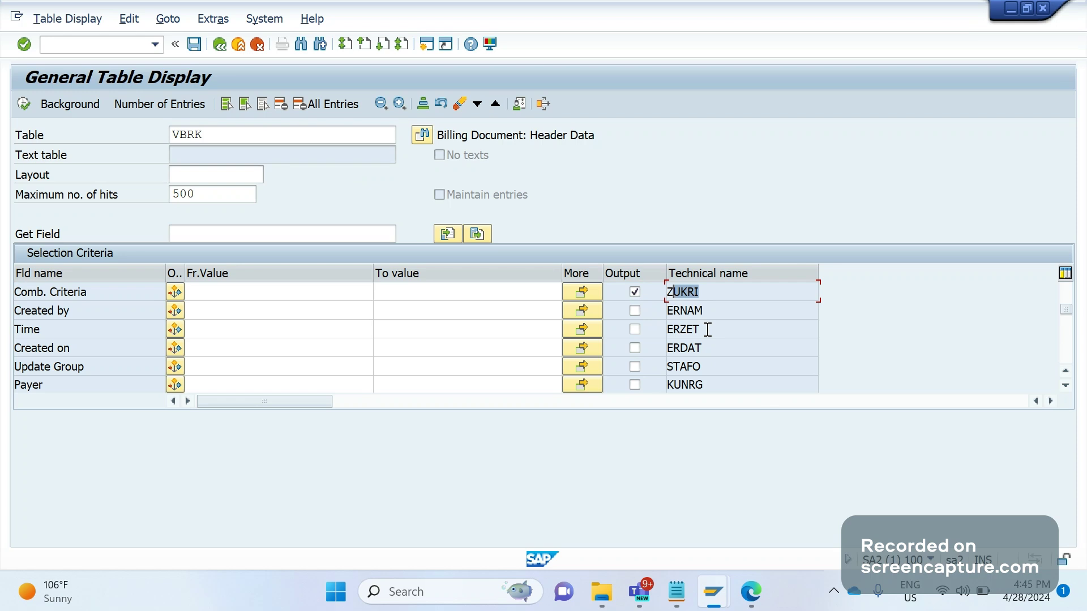
click(702, 292)
drag(702, 292, 677, 330)
click(333, 293)
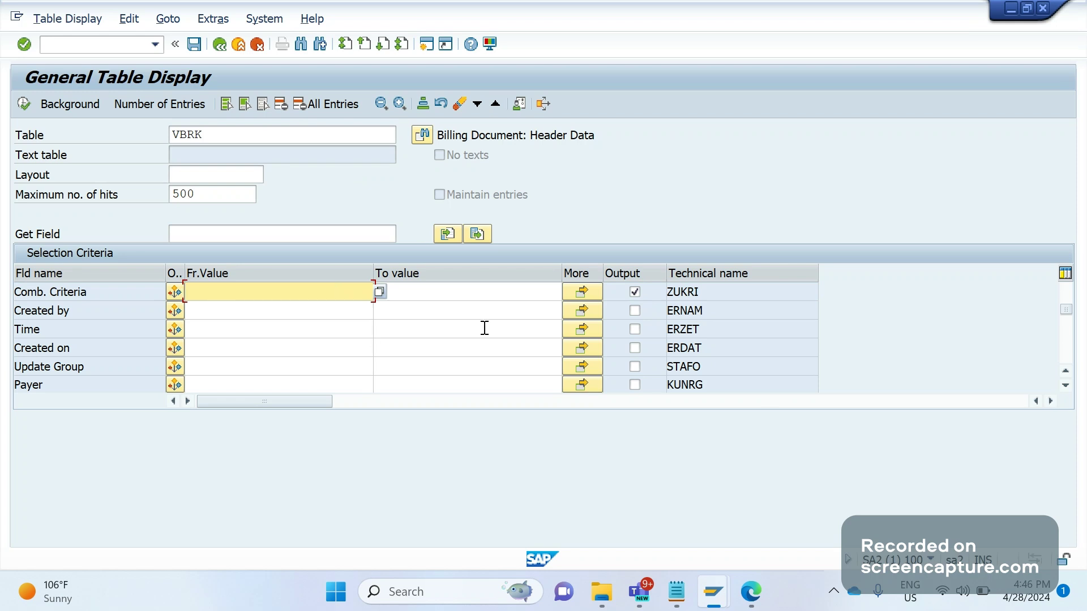
click(1068, 318)
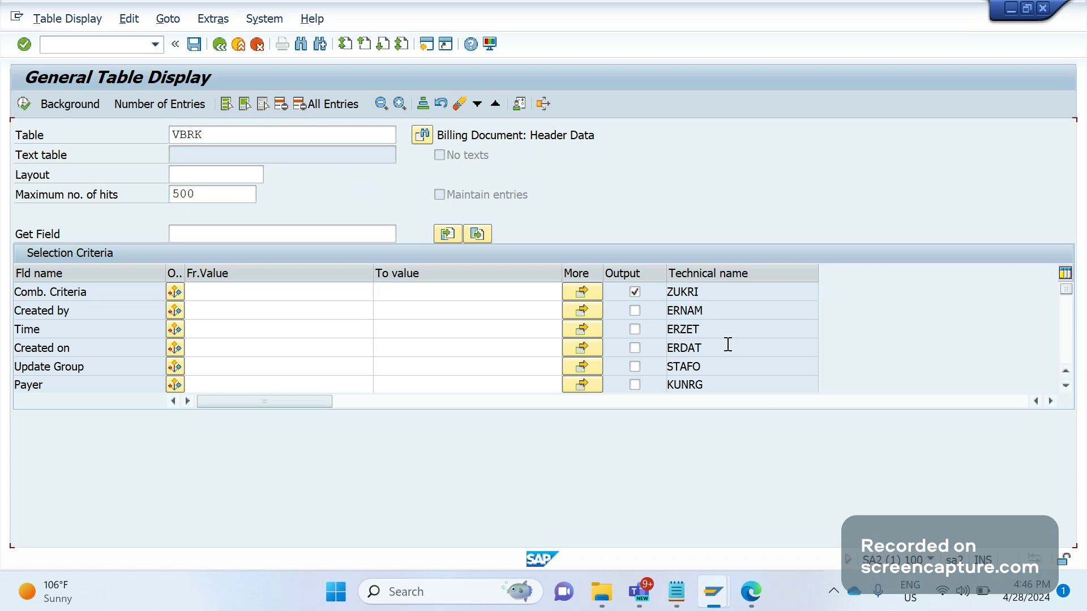
scroll(729, 345, up, 10)
click(633, 318)
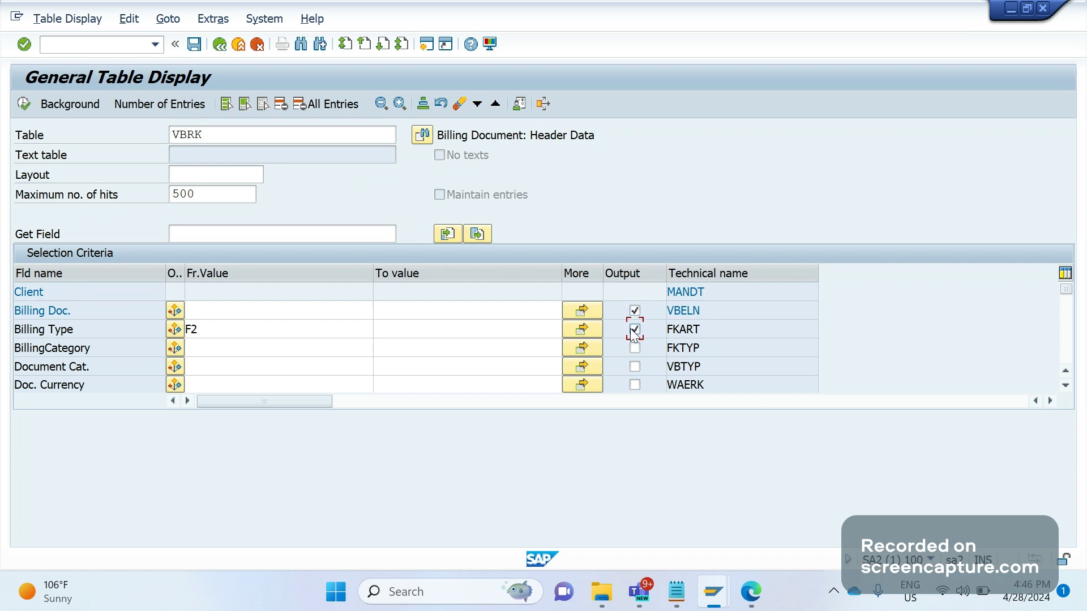
key(F8)
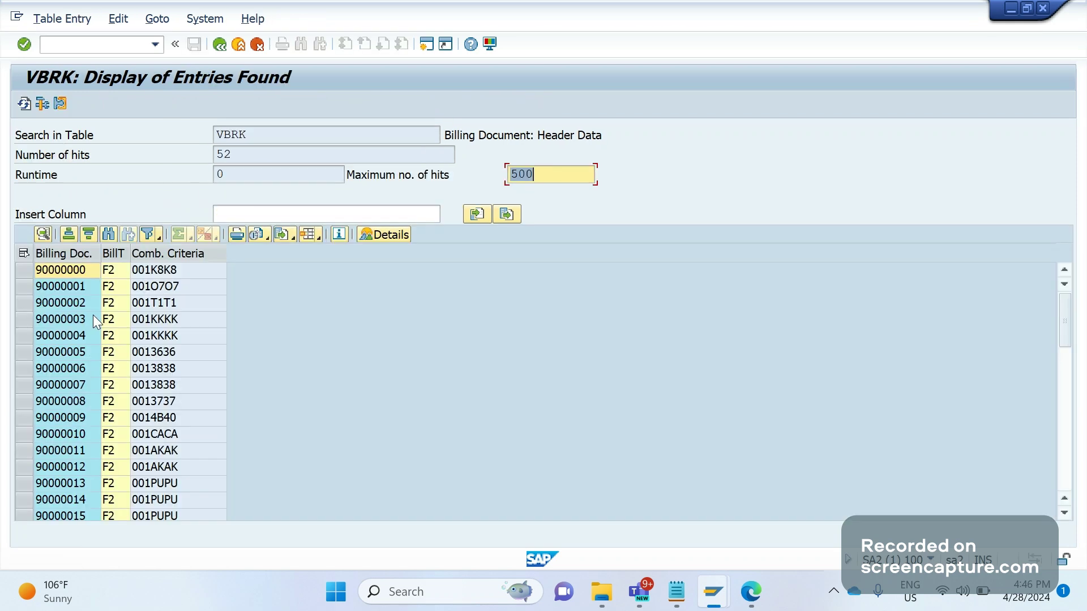
Step: Select the Comb. Criteria values of billing documents 90000008–90000014
click(24, 321)
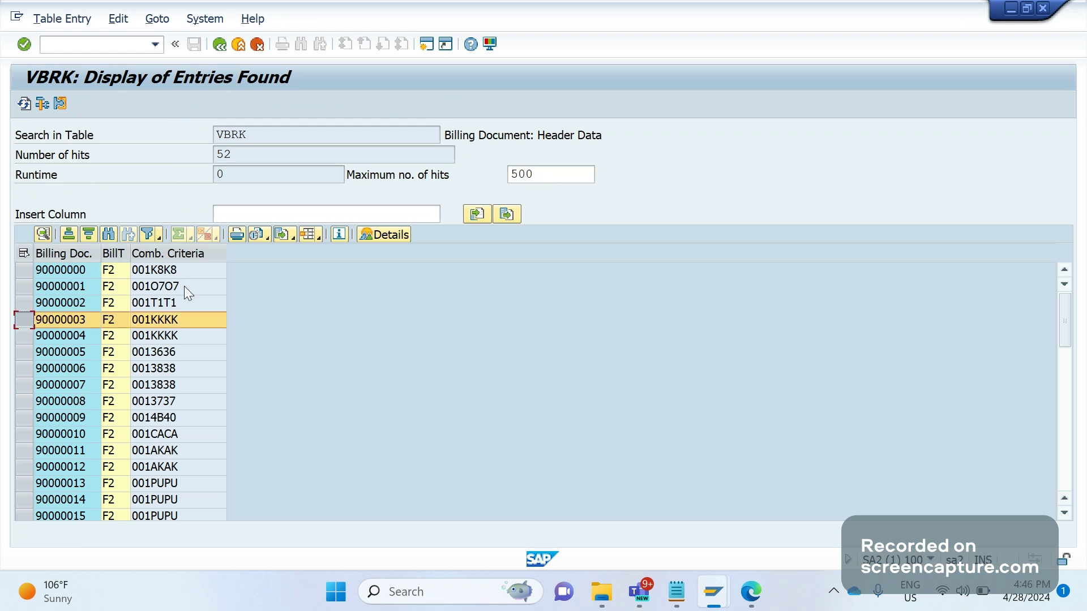
drag(185, 287, 161, 483)
click(164, 401)
drag(160, 402, 170, 499)
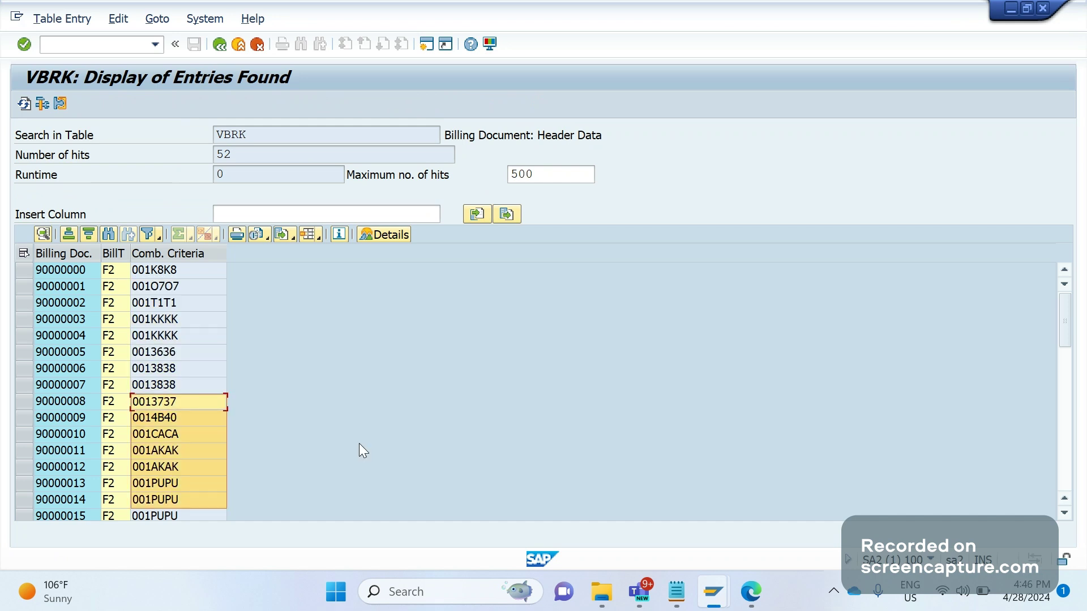
Step: Bring the ABAP Editor window showing include FV60C007 back to the front
scroll(1063, 518, down, 2)
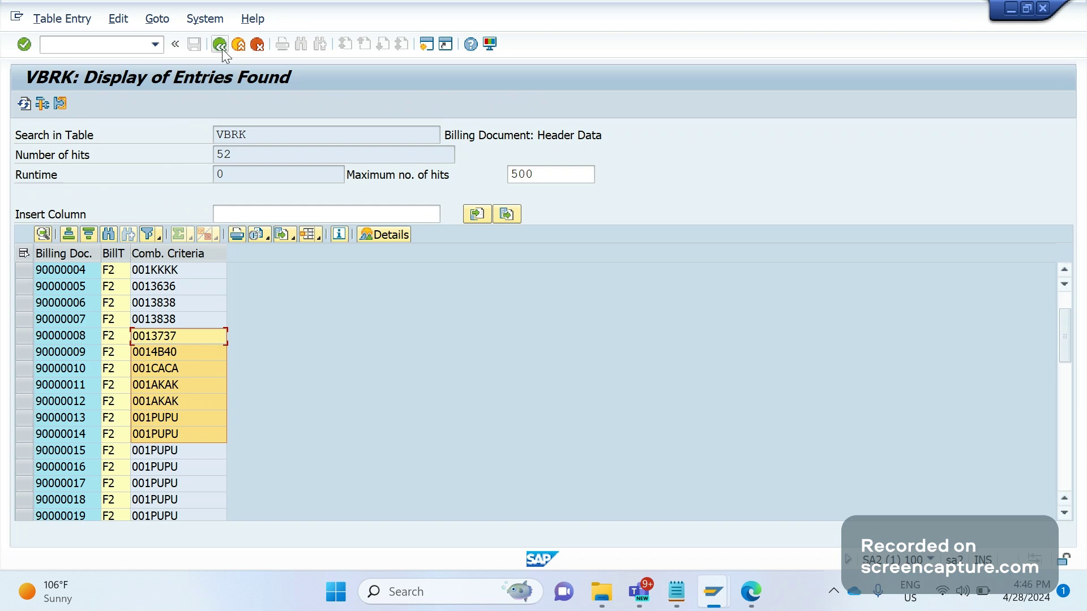
mouse_move(712, 592)
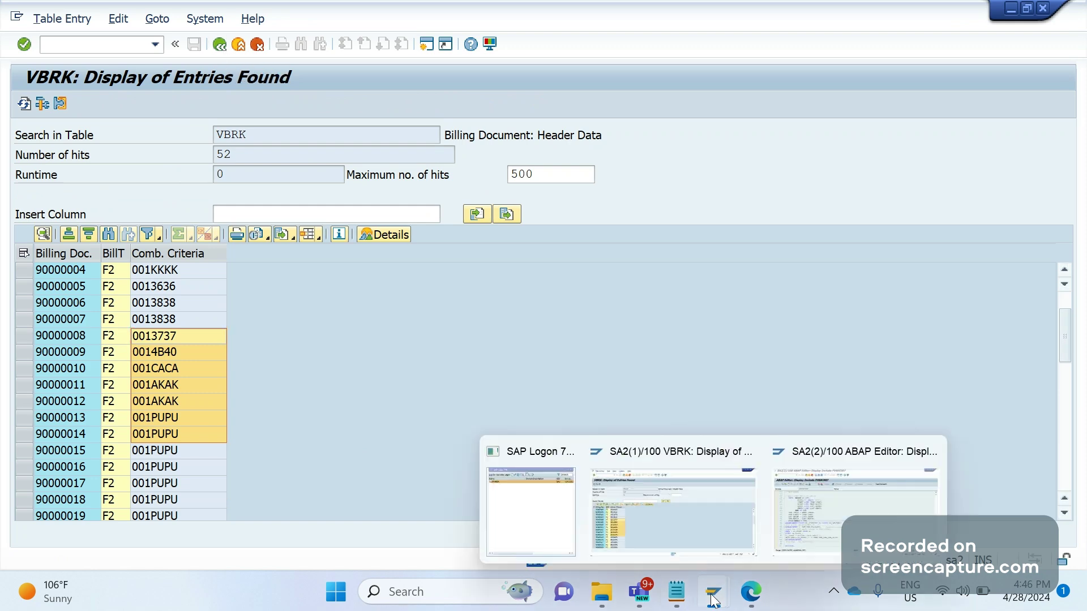
click(809, 492)
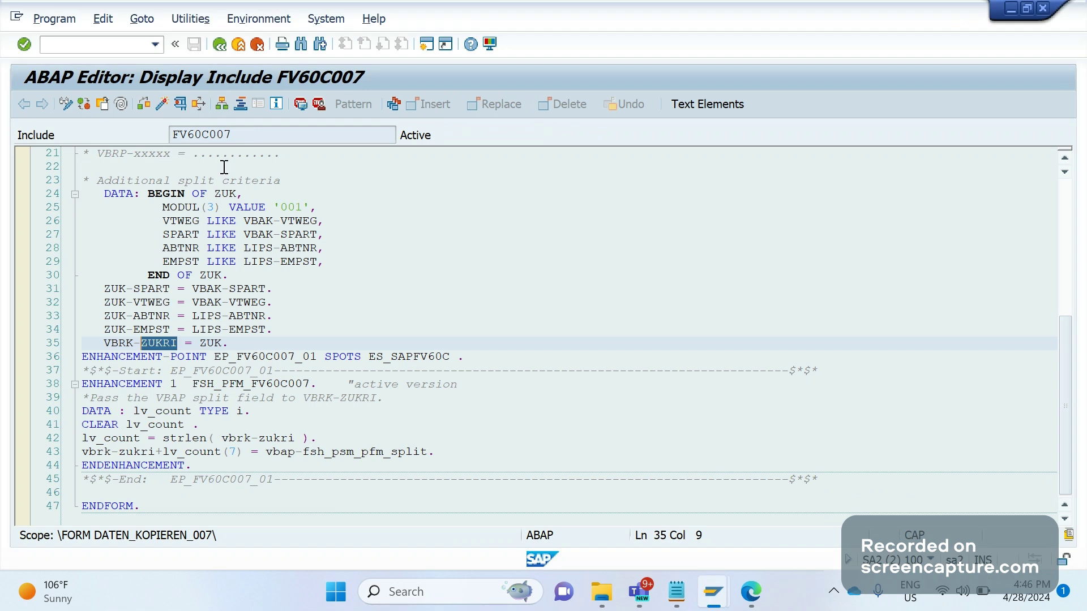
drag(231, 136, 204, 139)
click(288, 261)
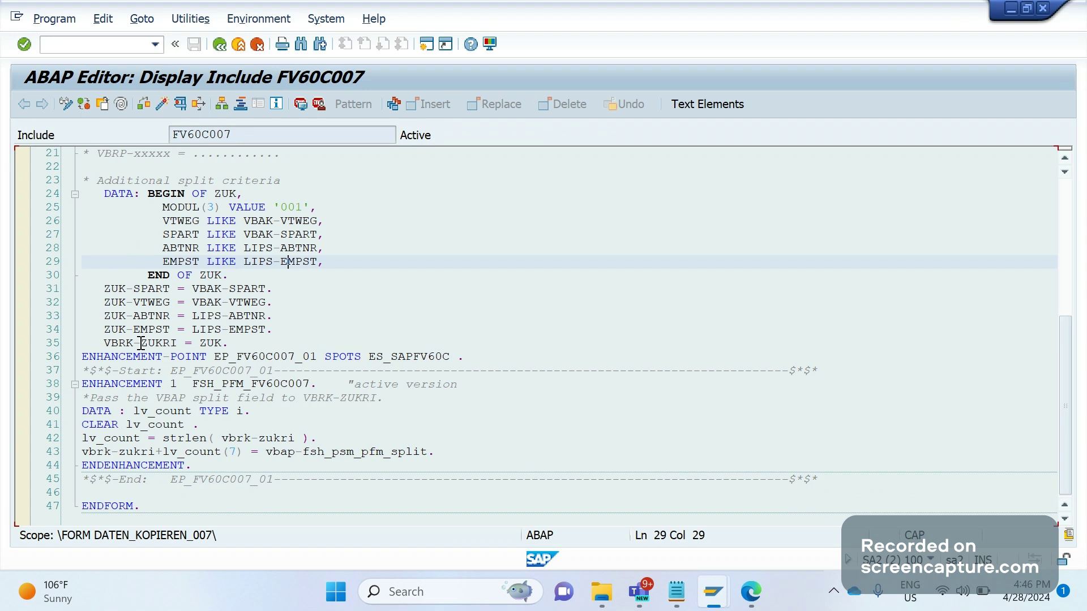
click(173, 291)
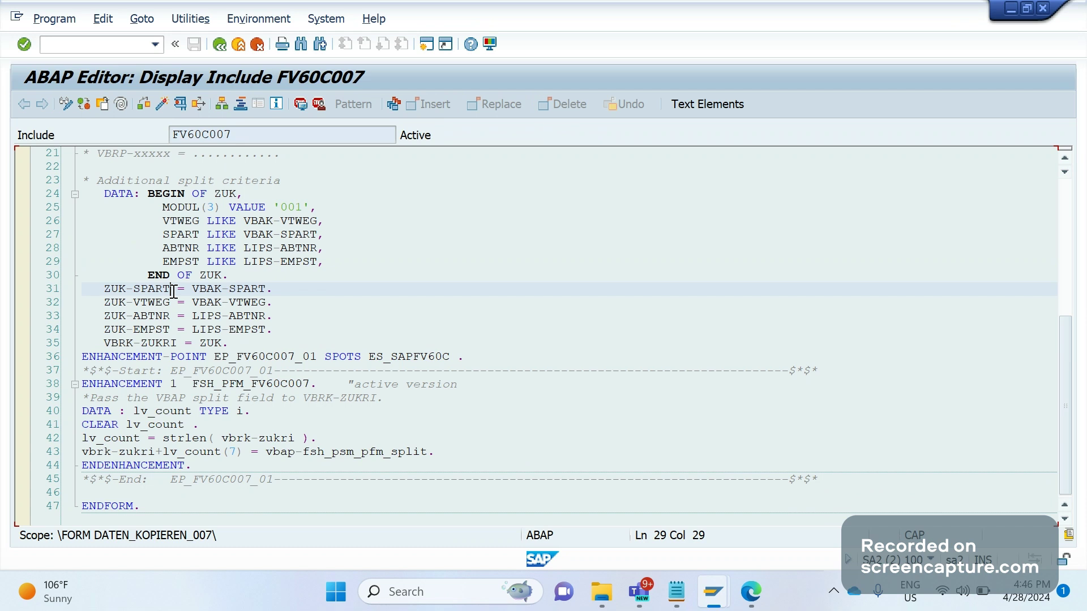
drag(173, 290, 136, 294)
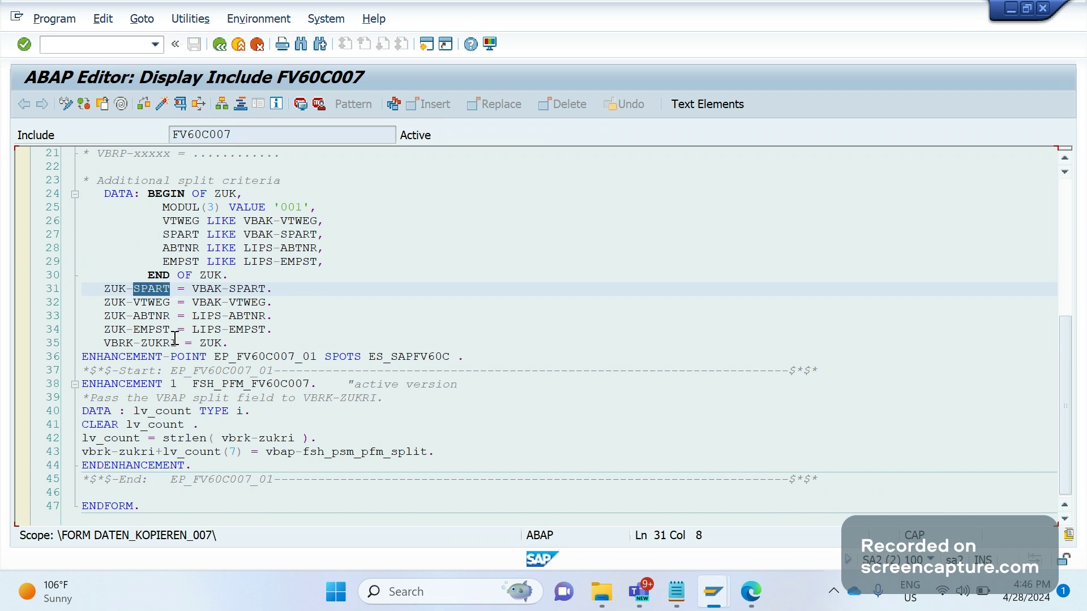
drag(170, 303, 134, 304)
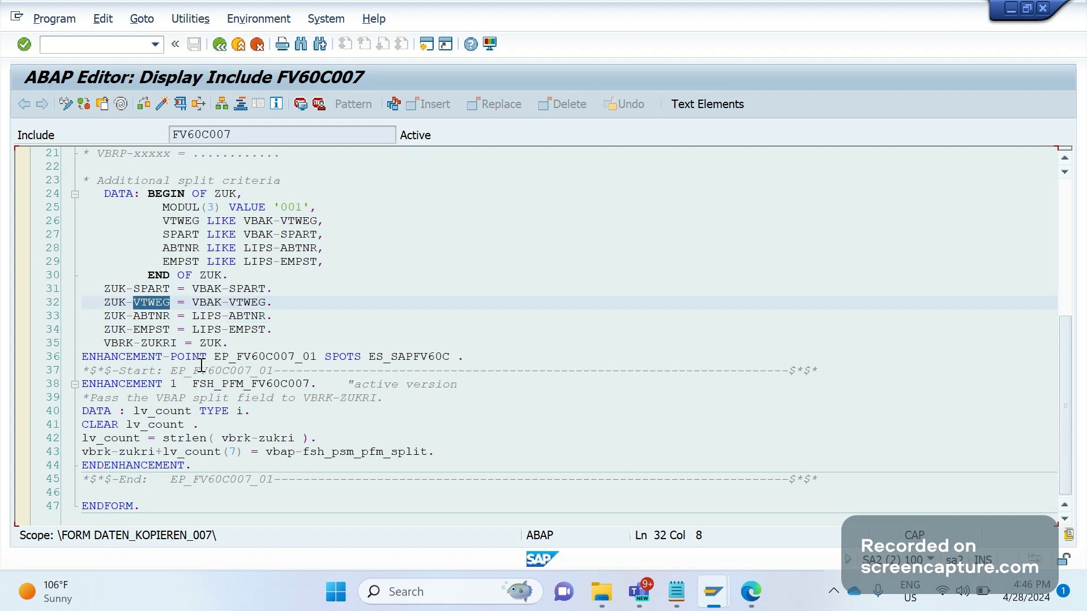
drag(265, 316, 229, 343)
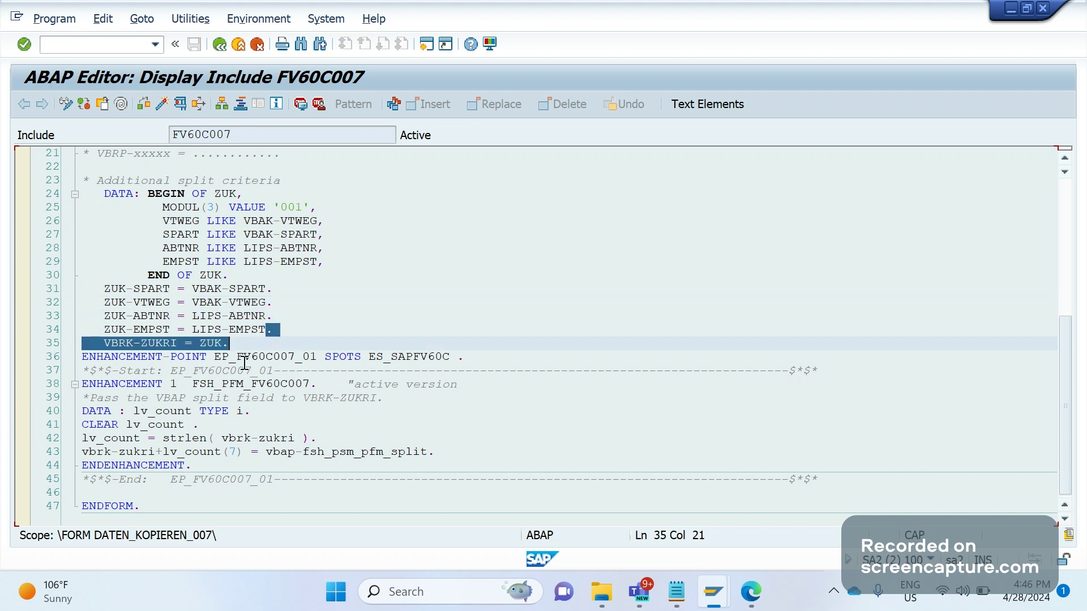
click(244, 366)
click(270, 333)
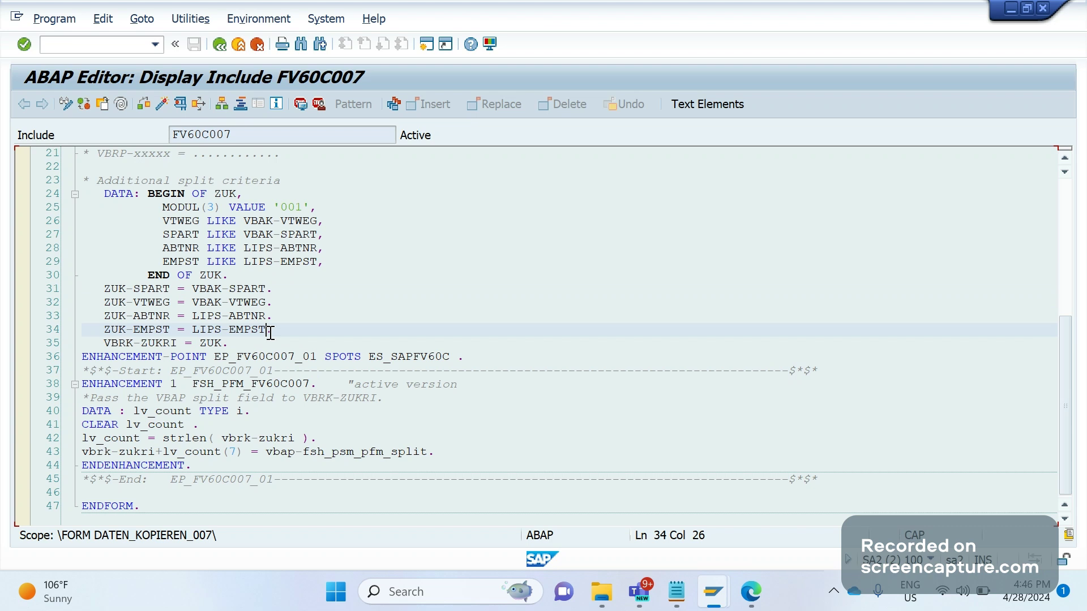
drag(270, 333, 132, 350)
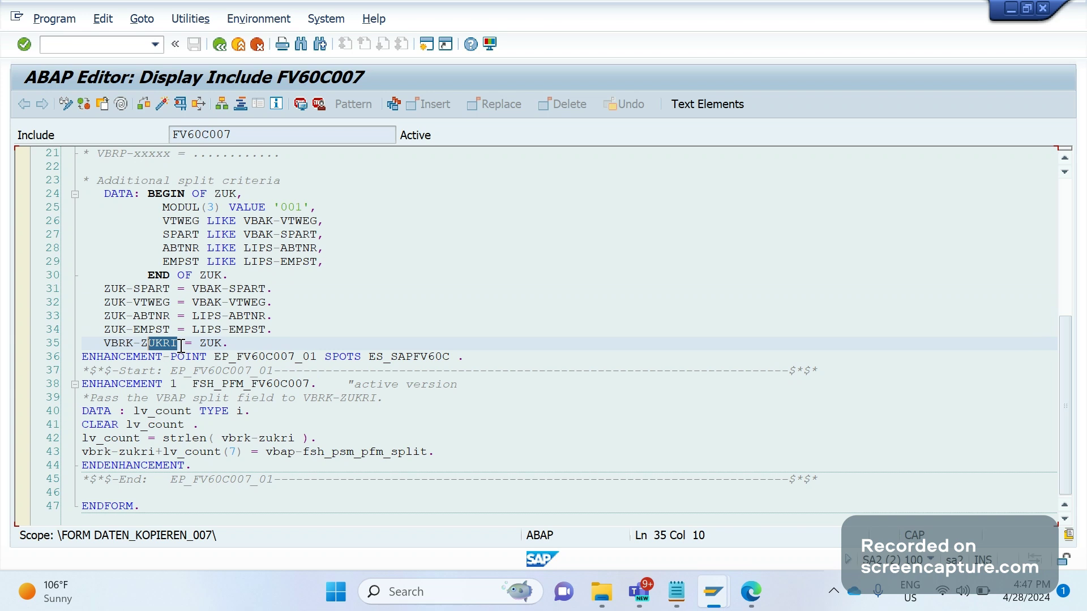
click(185, 346)
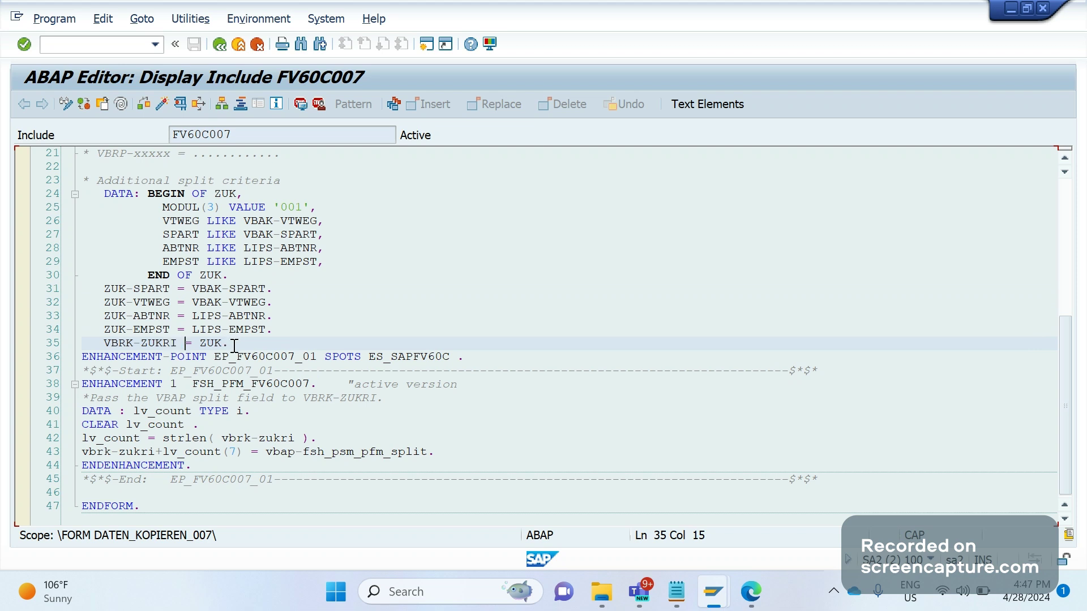
drag(235, 345, 122, 317)
click(237, 412)
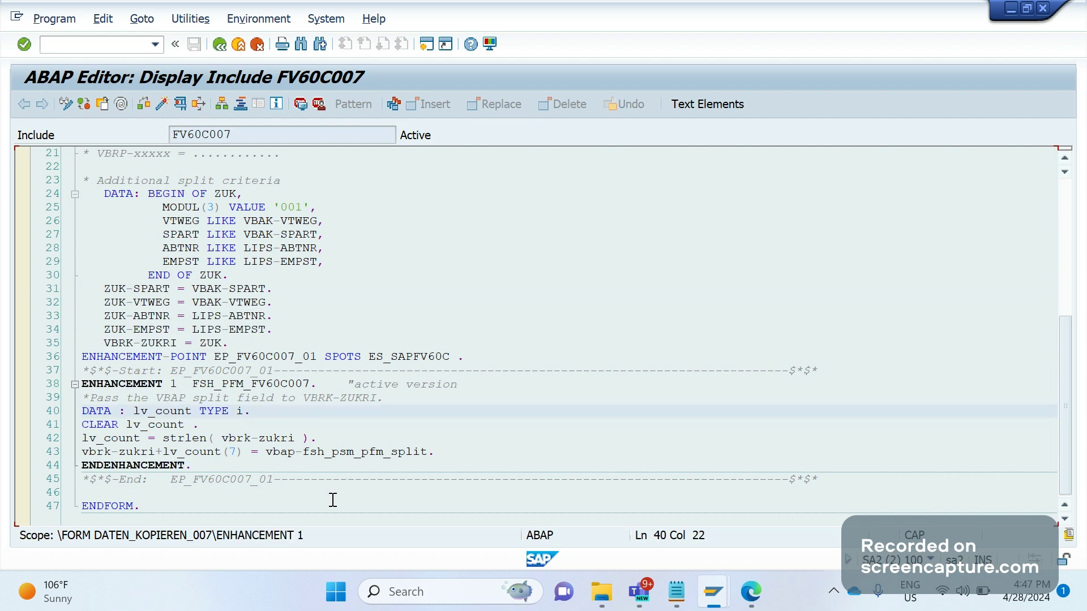
key(alt+Tab)
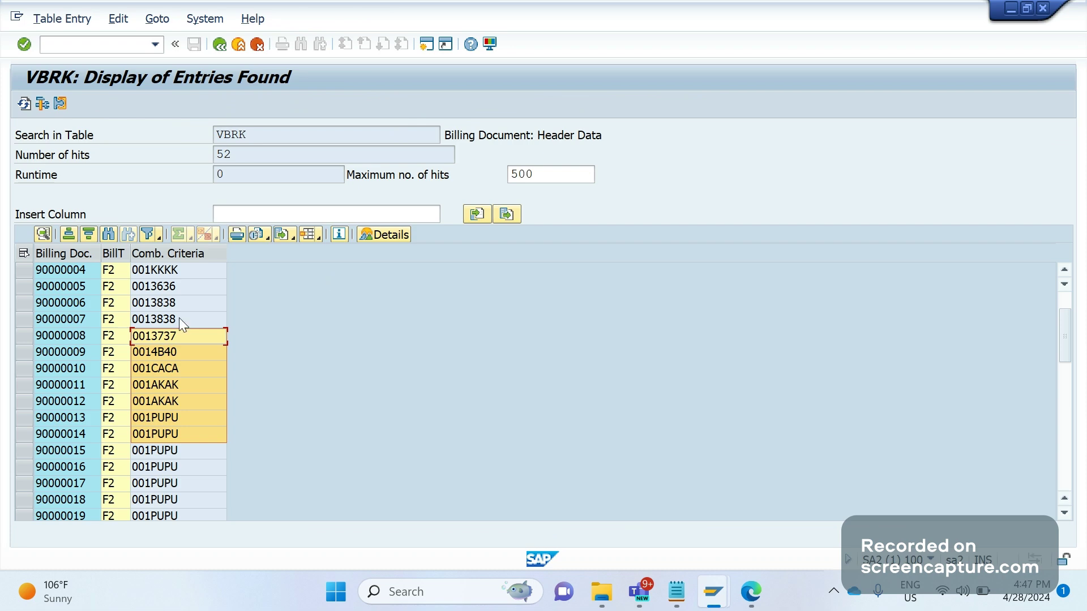
mouse_move(707, 573)
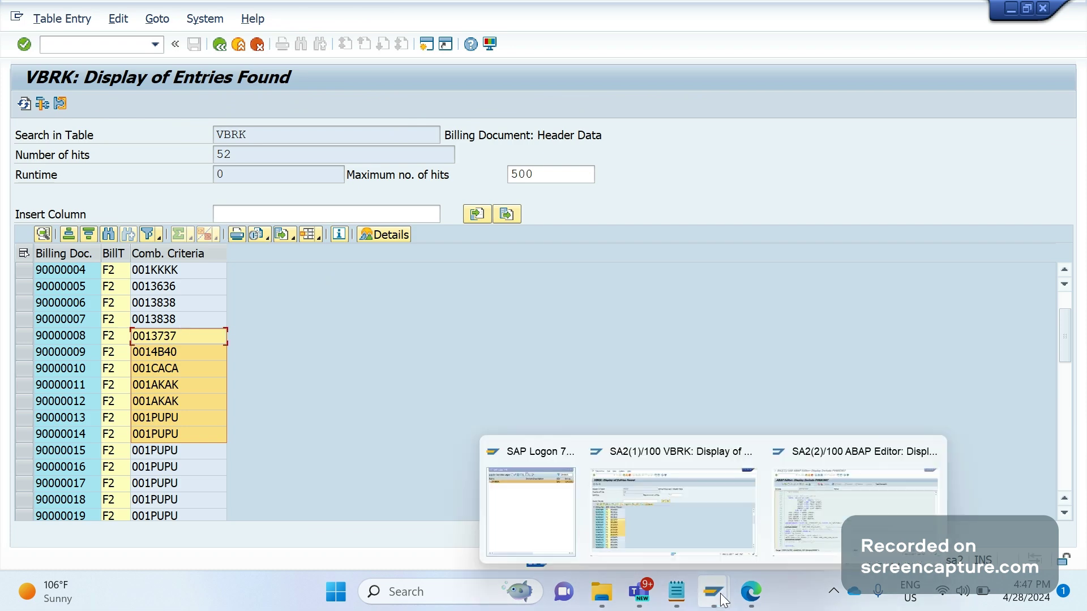
click(810, 515)
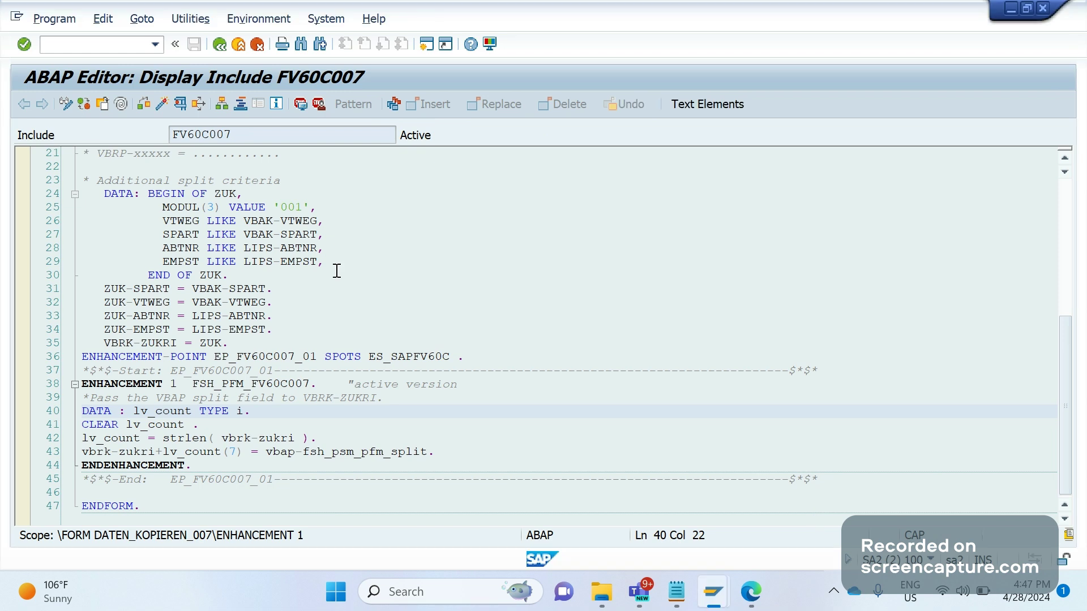
drag(293, 344, 270, 349)
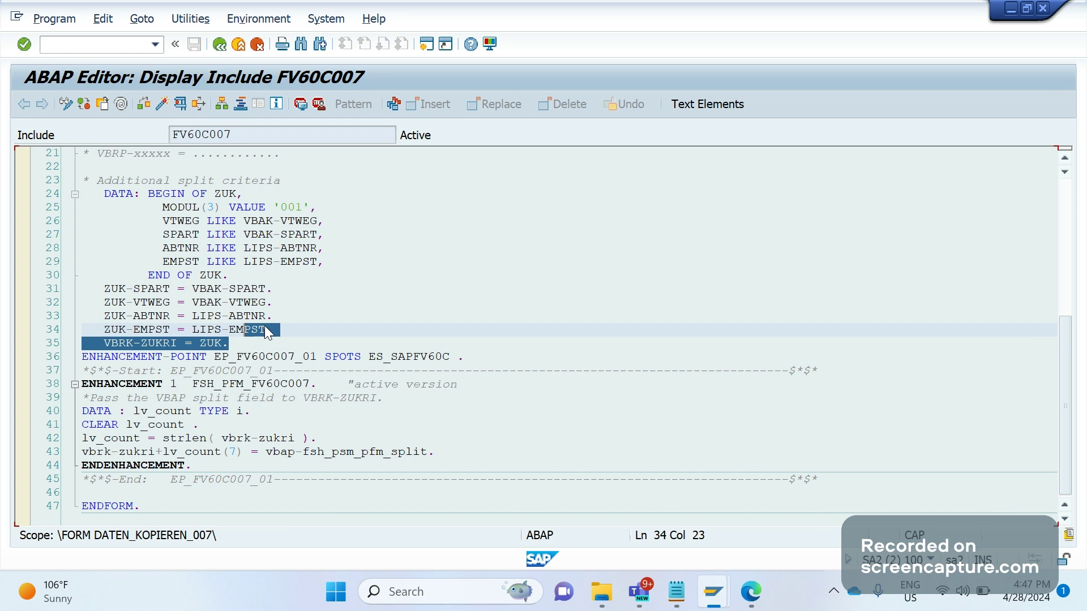
click(84, 41)
Step: Display include MV60ATOP's source in the ABAP Editor via /NSE38
text(/NSEE)
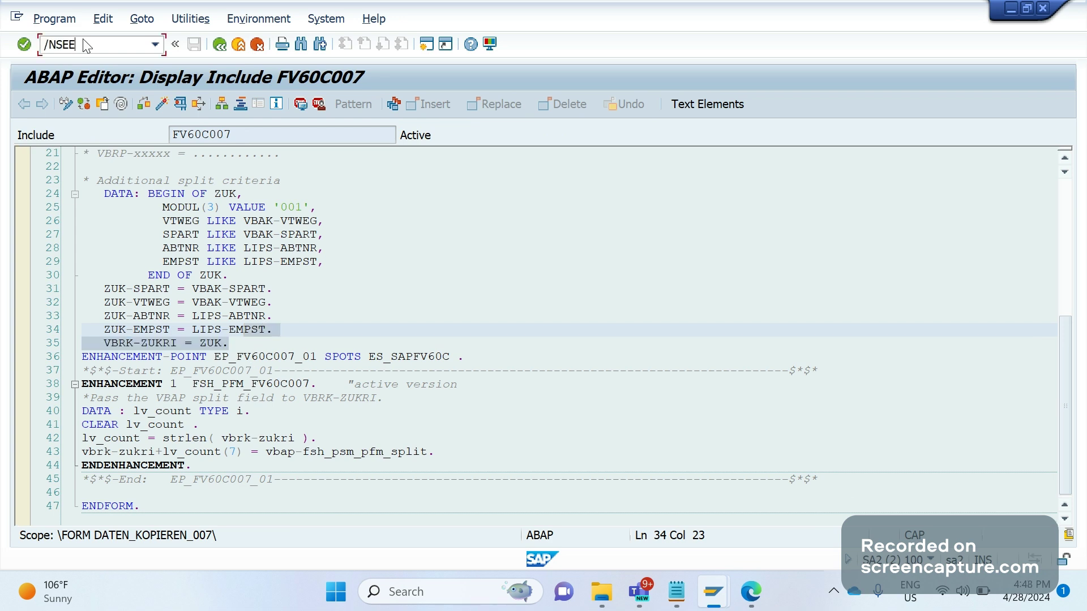
key(BackSpace)
text(38)
key(Return)
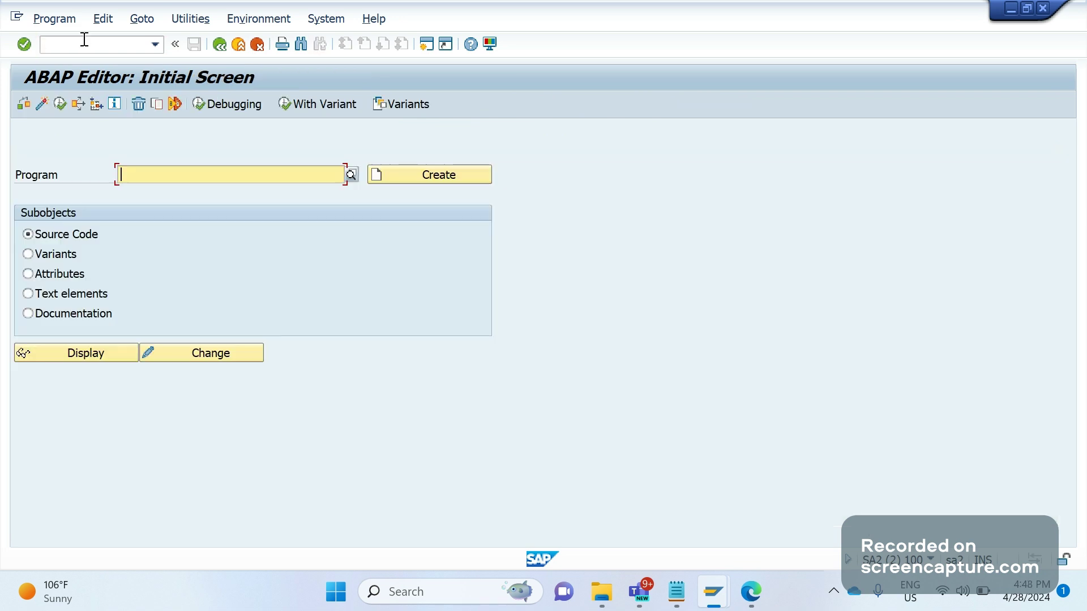
text(MV)
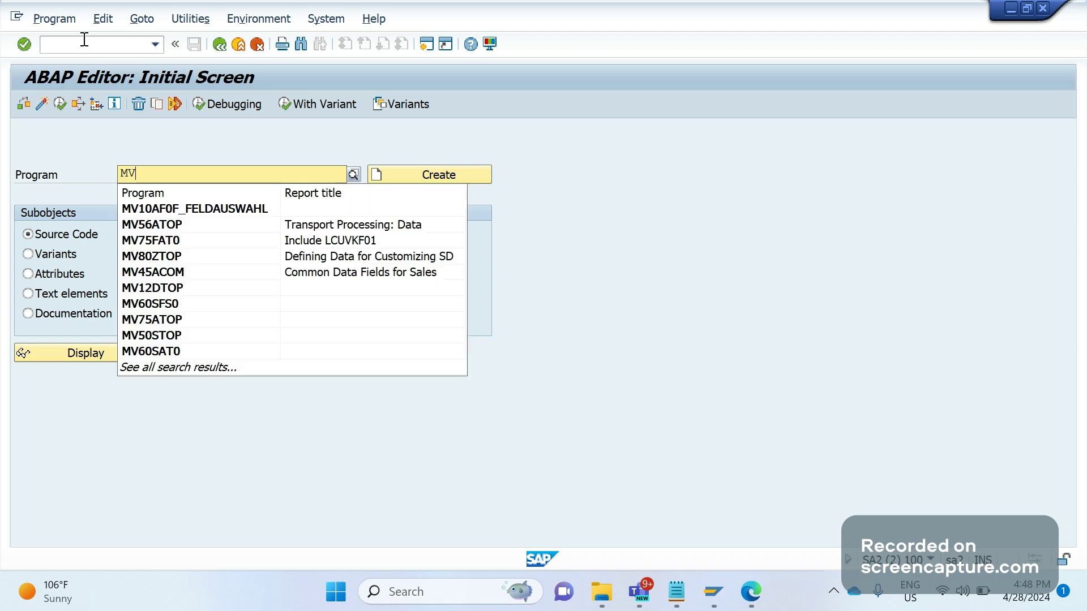
text(60ATOP)
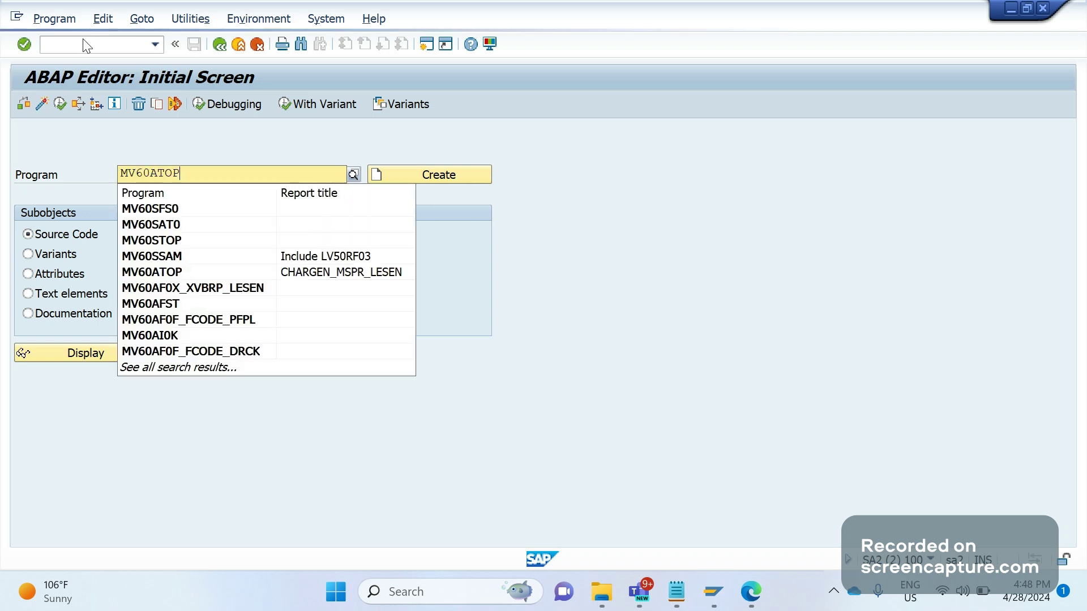
key(Return)
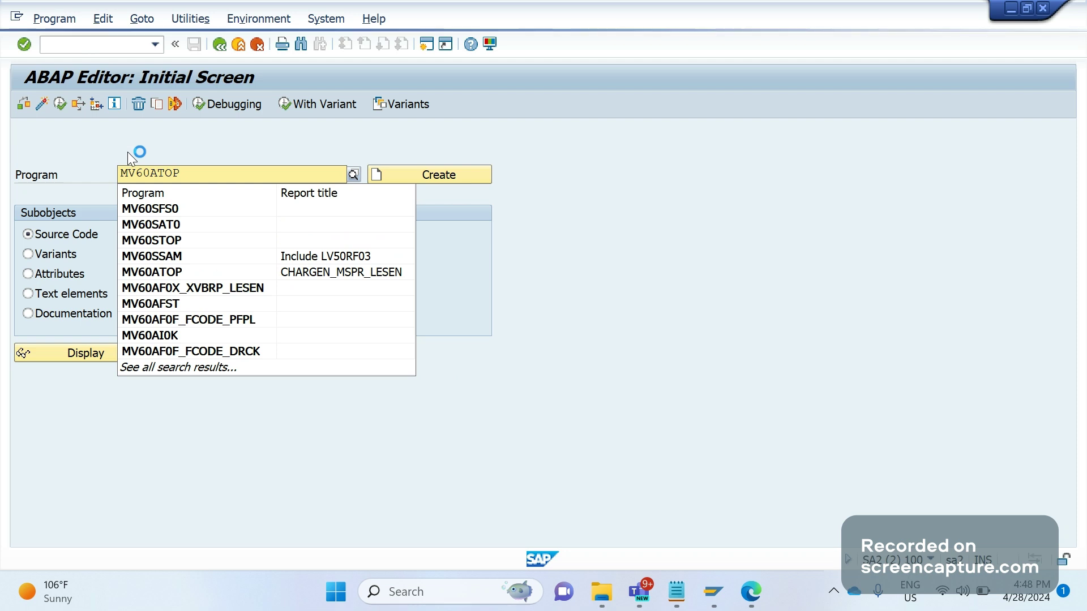
click(81, 359)
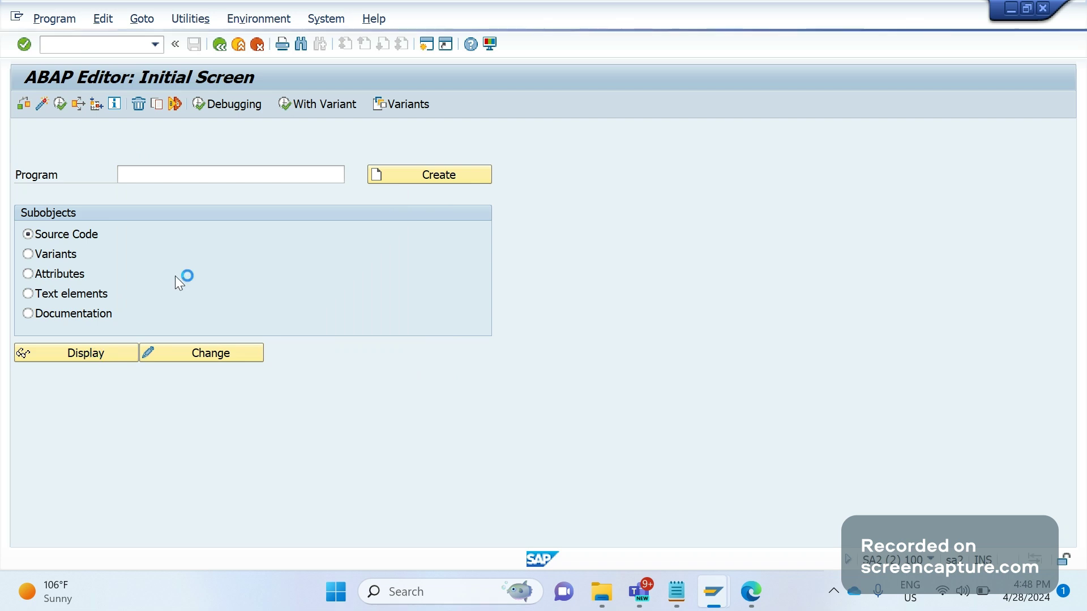
key(F7)
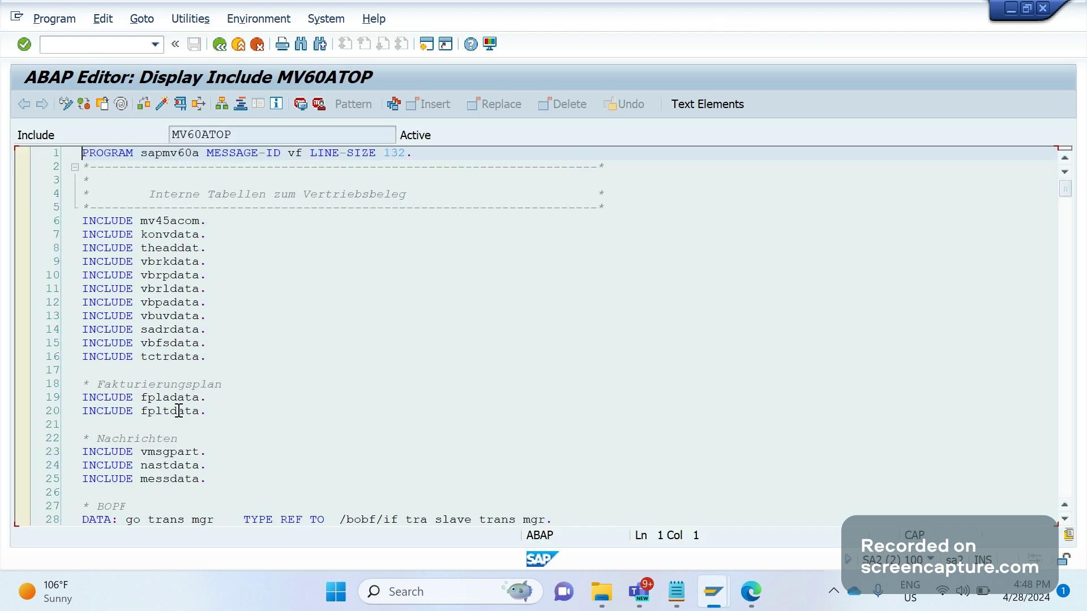
Step: Scroll down through MV60ATOP to the ausnahme_tab DATA declaration around line 276
key(Page_Down)
key(Page_Down)
key(Page_Down)
key(Page_Down)
key(Page_Down)
key(Page_Down)
key(Page_Down)
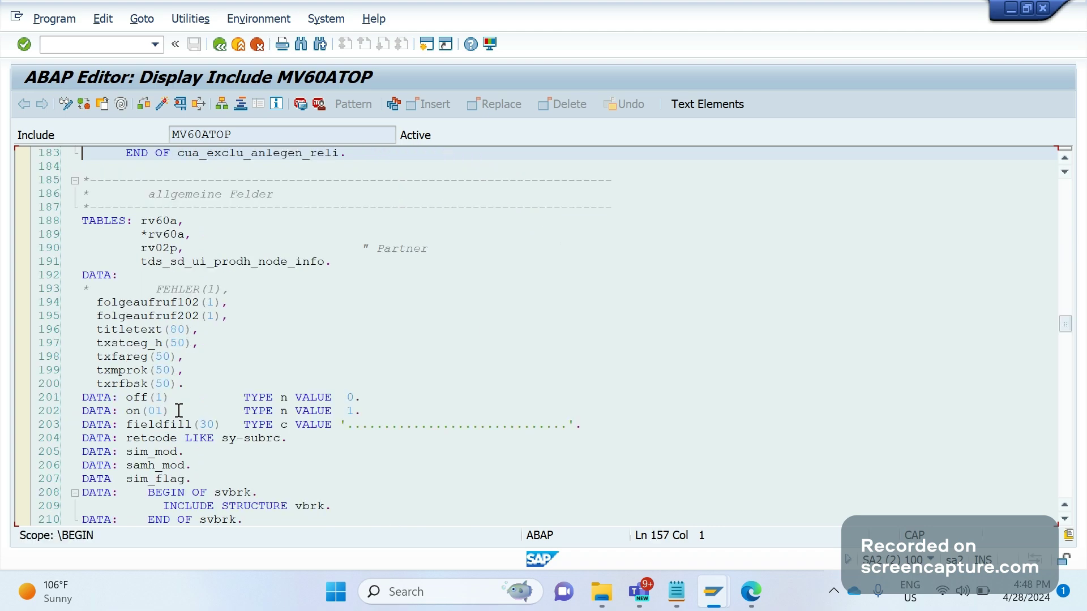
key(Page_Down)
key(Page_Down)
key(Page_Down)
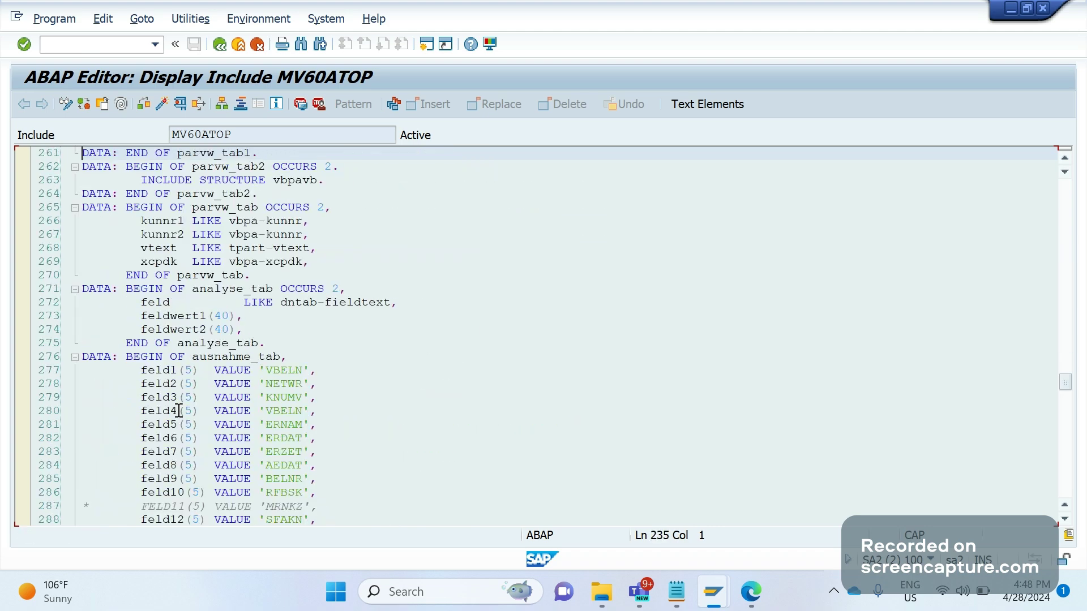
key(Down)
key(Down)
key(Down)
key(Down)
key(Down)
key(Down)
key(Down)
key(Down)
key(Down)
key(Down)
key(Down)
key(Down)
key(Down)
key(Down)
key(Down)
key(Down)
key(Down)
key(Down)
key(Down)
key(Down)
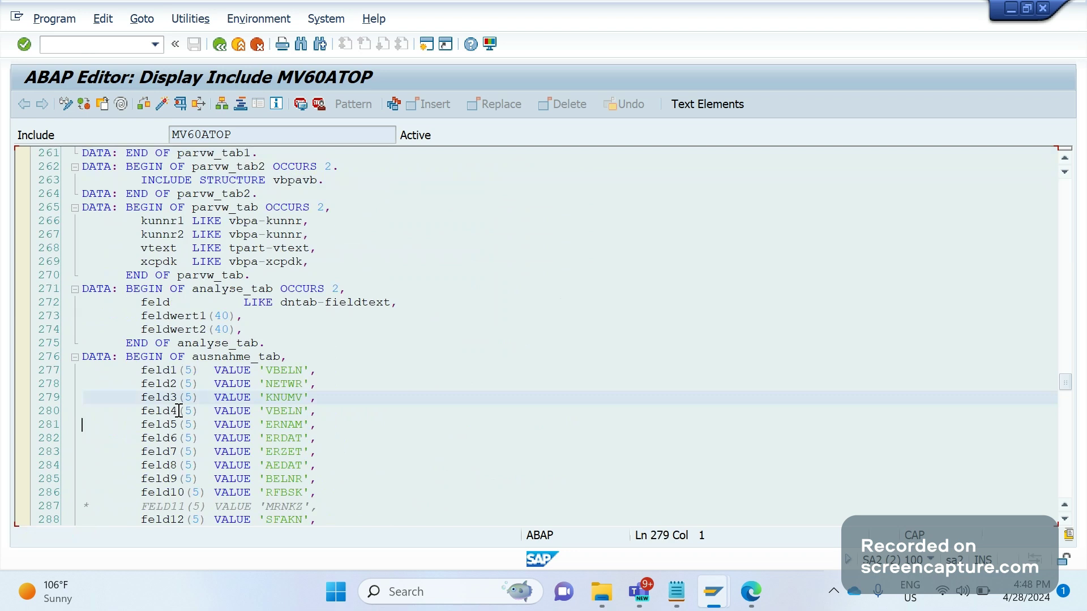
key(Down)
key(Down)
key(Down)
key(Down)
key(Down)
key(Down)
key(Down)
key(Down)
key(Down)
key(Down)
key(Down)
key(Down)
key(Down)
key(Down)
key(Down)
key(Down)
key(Down)
key(Down)
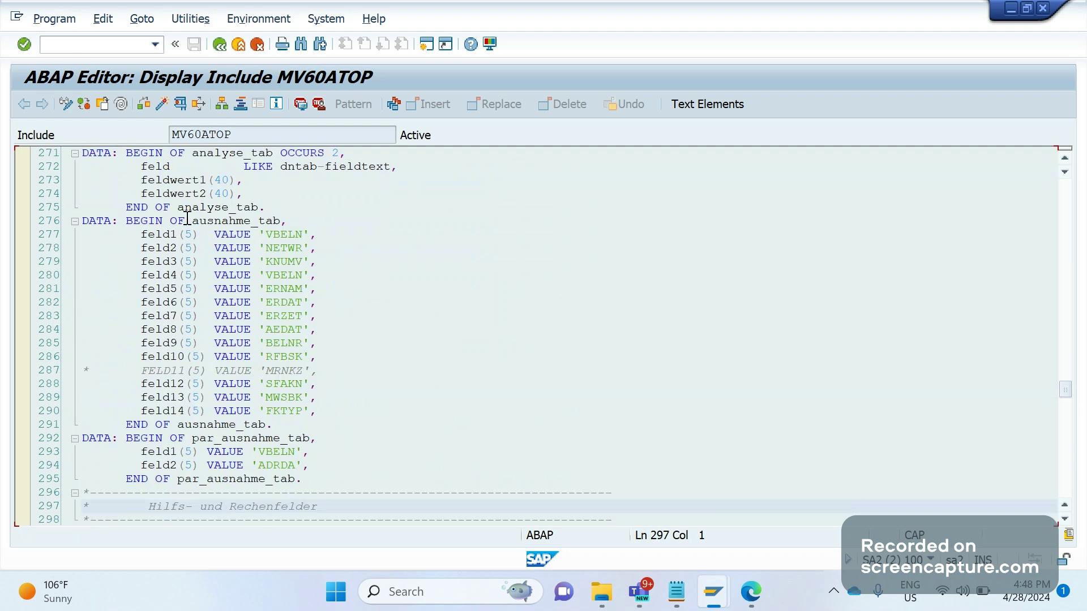
Step: Trial-select the ausnahme_tab declaration and its feld lines from line 277 down to MWSBK
drag(193, 222, 286, 232)
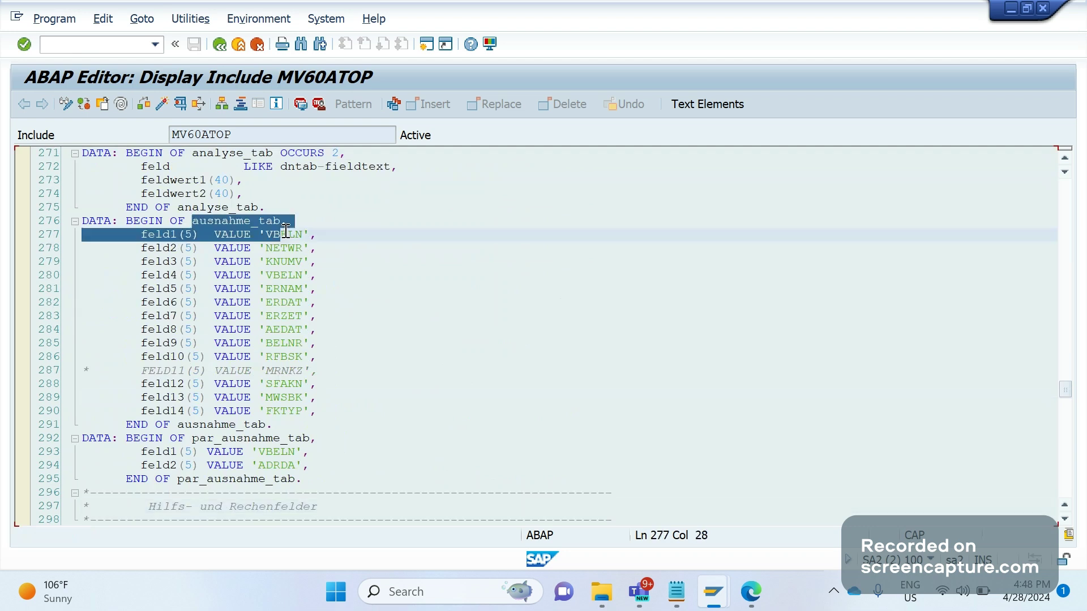
click(128, 265)
click(139, 237)
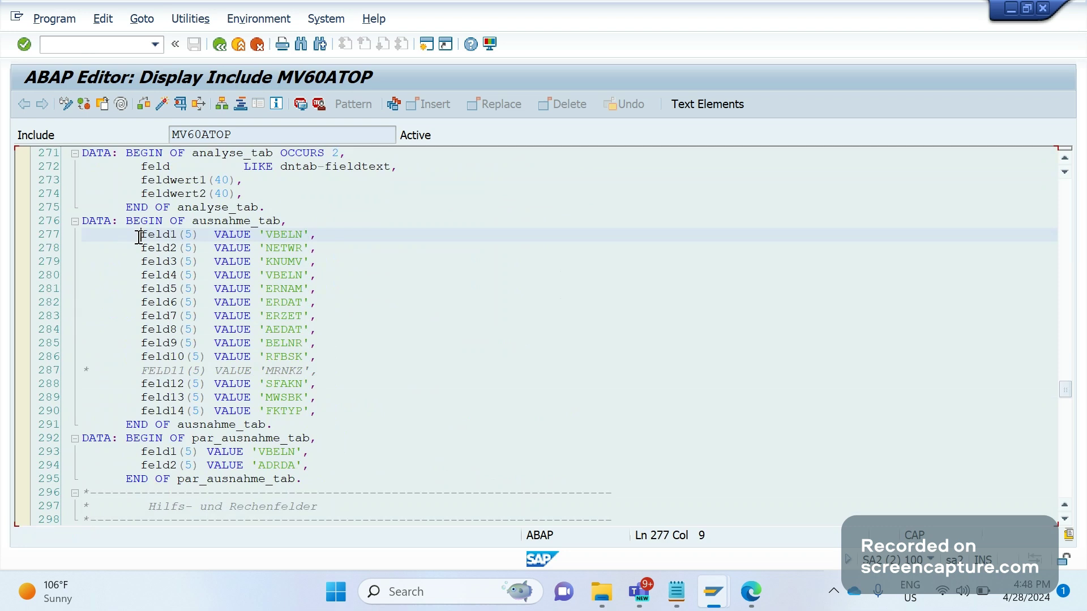
drag(139, 238, 337, 426)
click(338, 426)
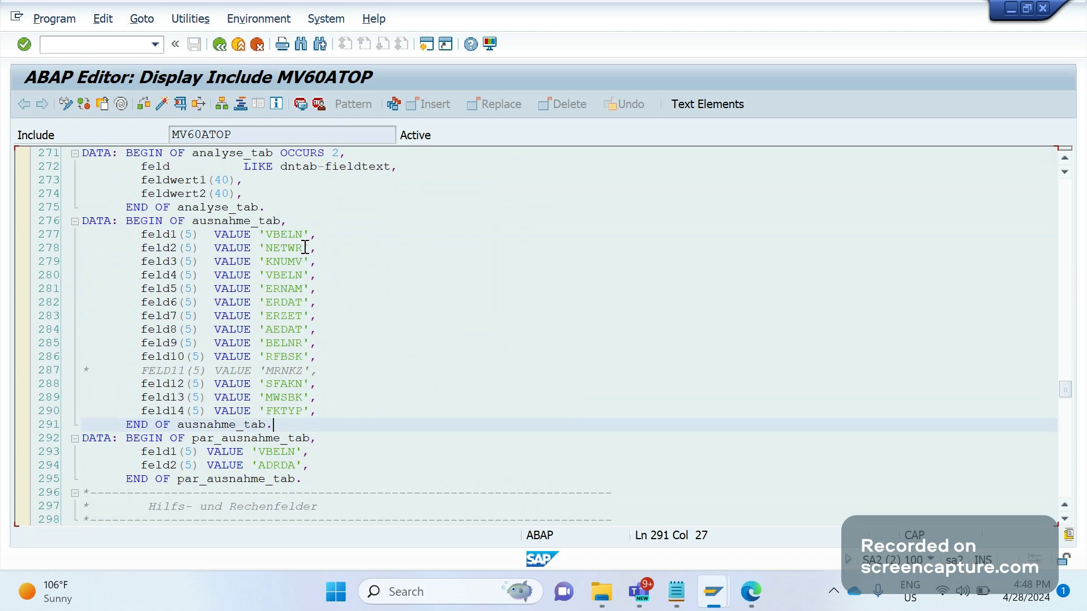
Step: Go through the VBELN, ERNAM, ERZET, AEDAT, BELNR and RFBSK entries on lines 280–286
click(304, 277)
click(303, 288)
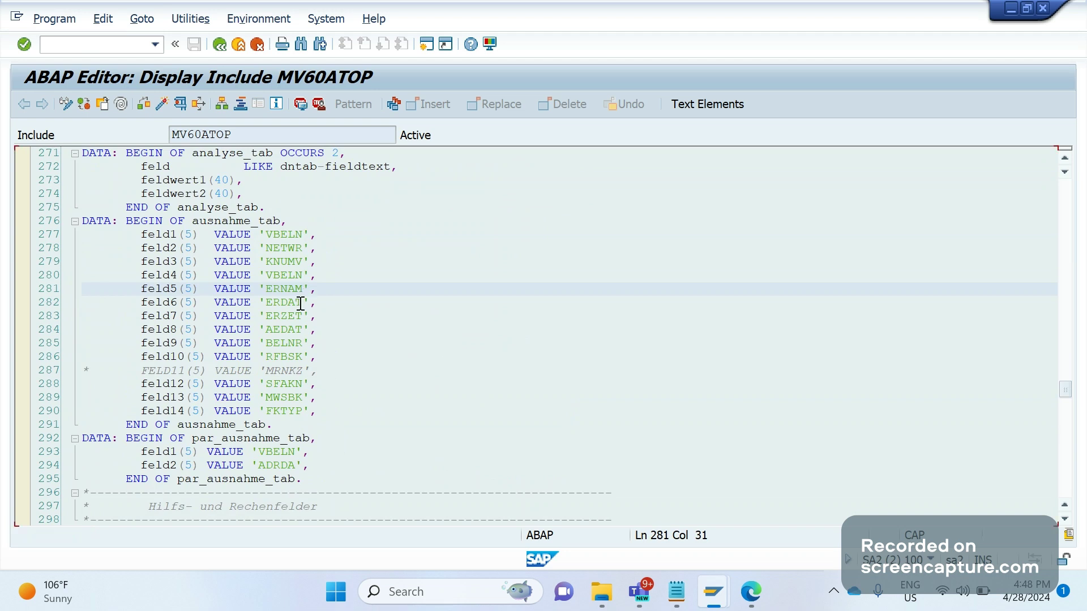
click(302, 316)
click(304, 330)
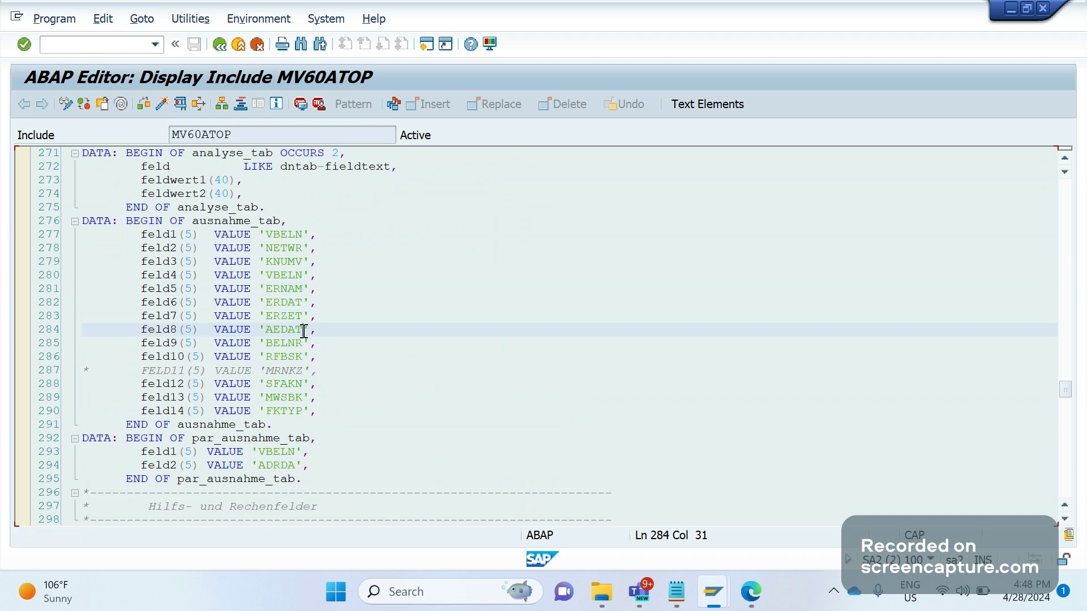
click(304, 343)
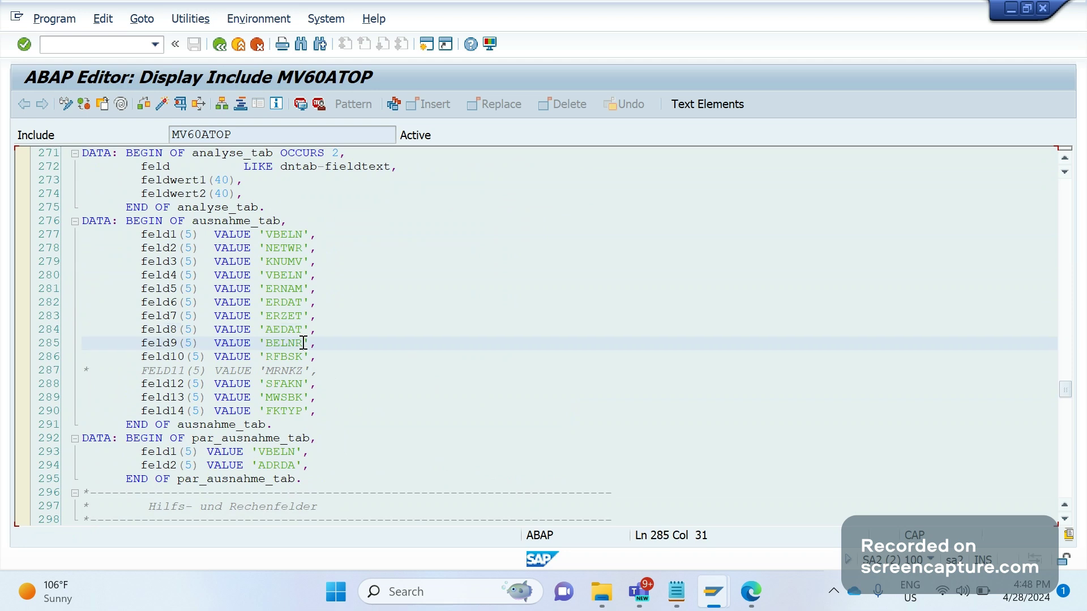
click(312, 357)
Step: Highlight the RFBSK, SFAKN and MWSBK values, then select lines 277–290 through feld14 FKTYP
drag(311, 358, 266, 360)
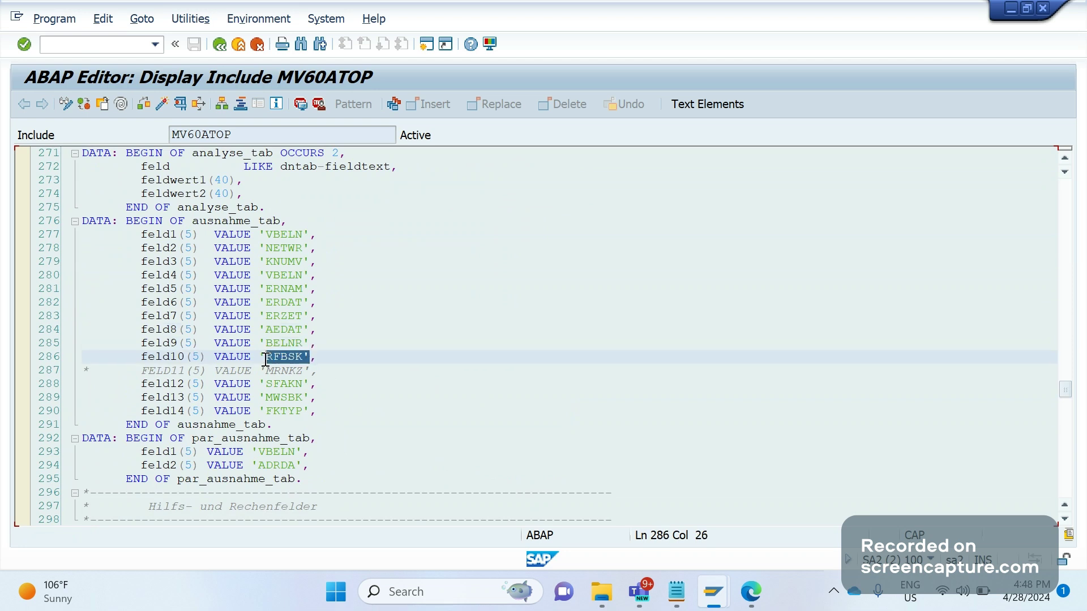
drag(316, 385, 266, 386)
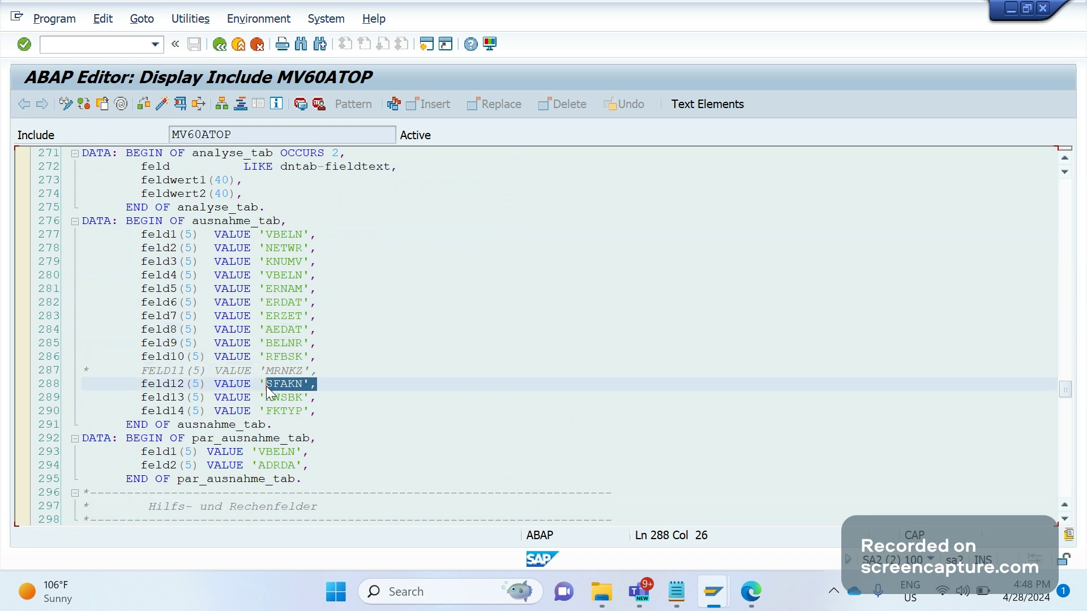
click(314, 399)
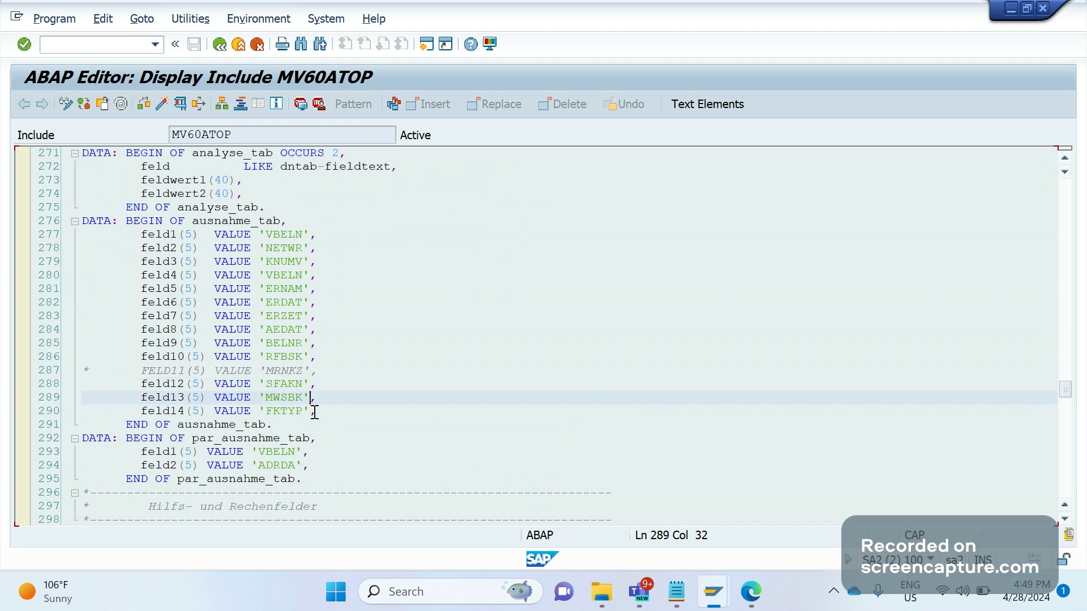
drag(315, 412, 260, 365)
click(309, 410)
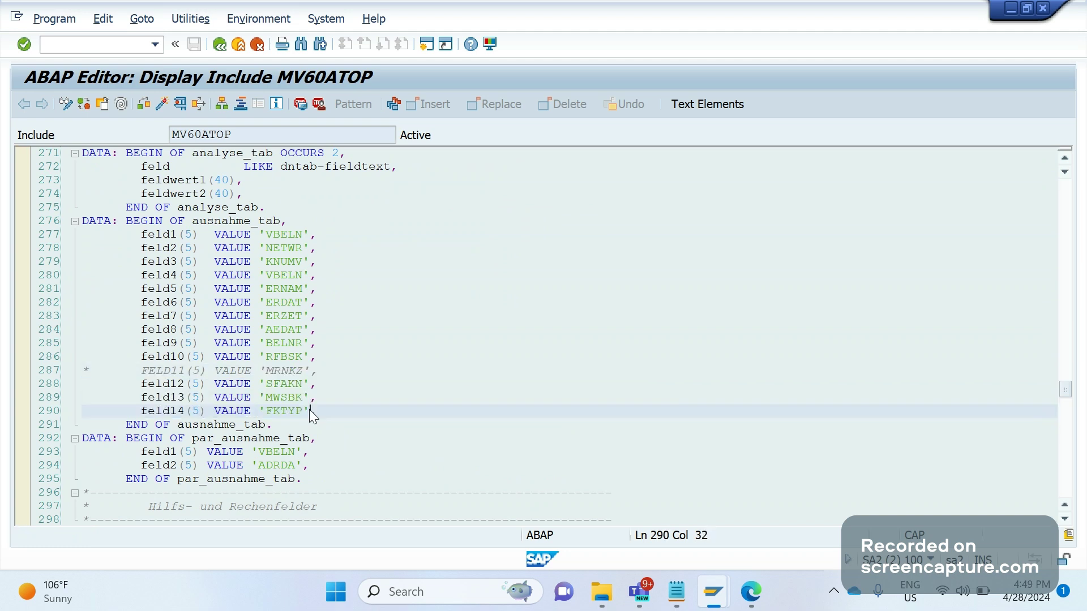
drag(310, 410, 105, 234)
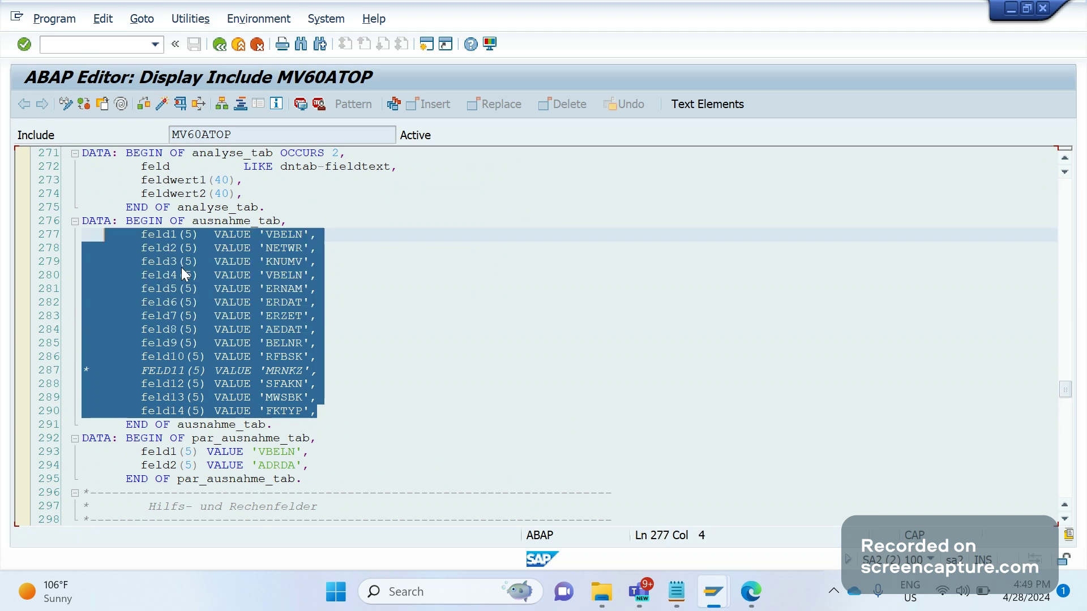
click(335, 408)
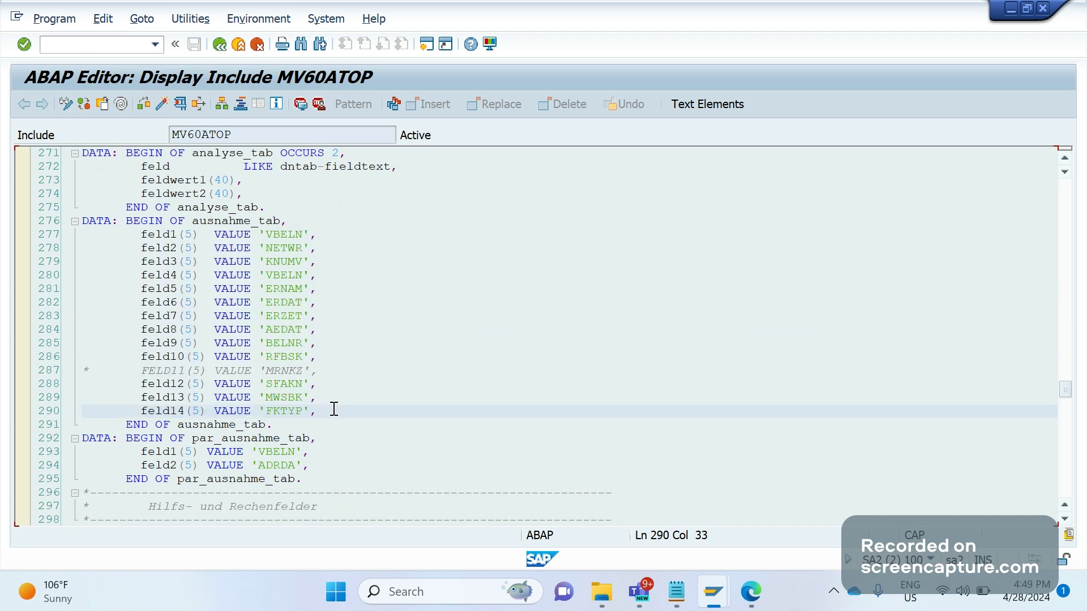
drag(323, 407, 229, 329)
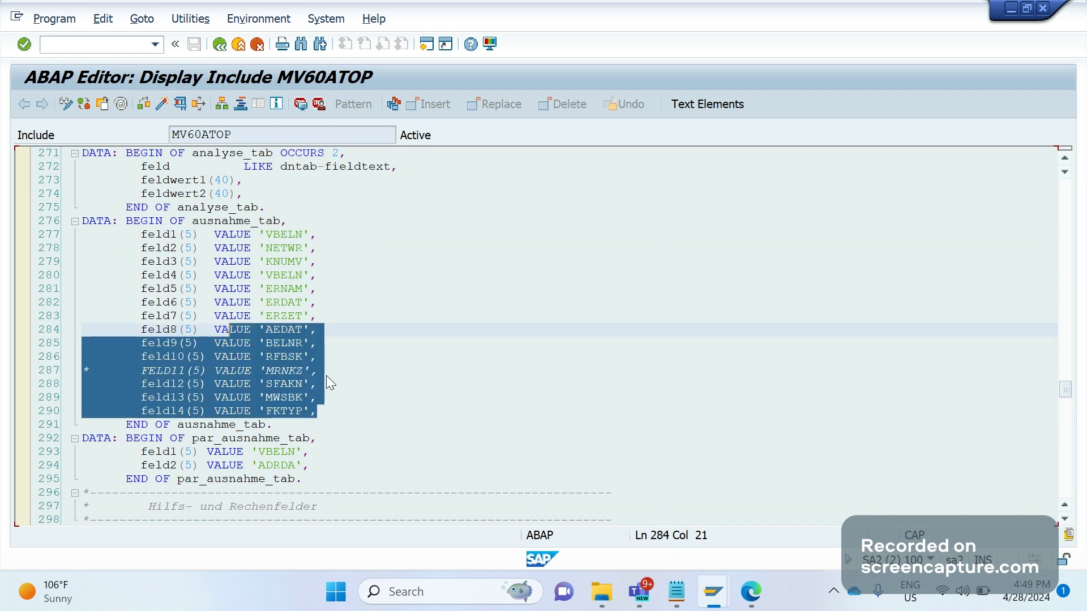
click(326, 375)
drag(316, 412, 194, 289)
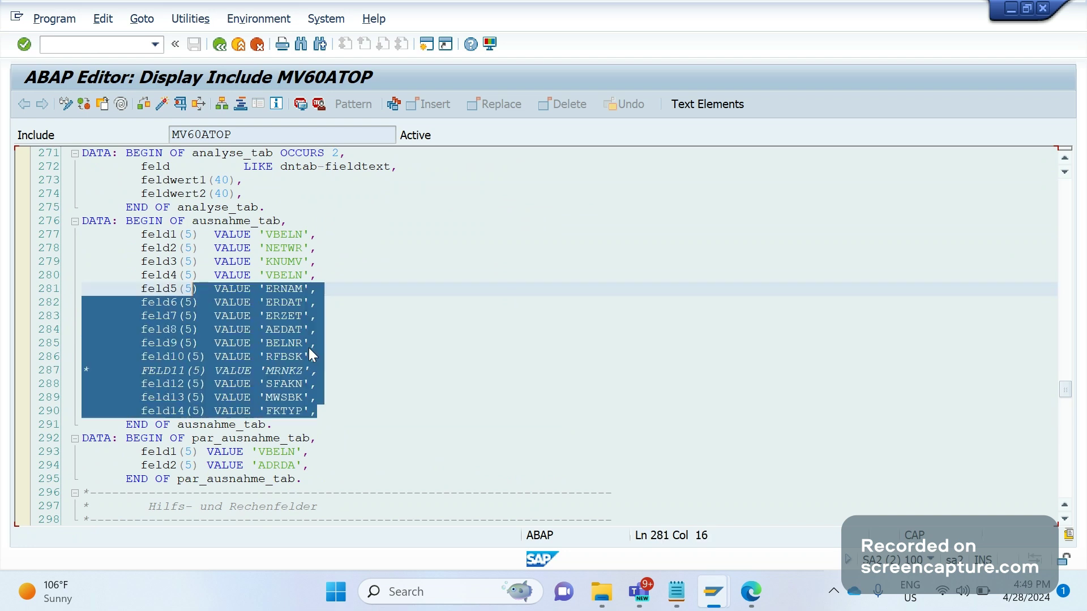
click(366, 403)
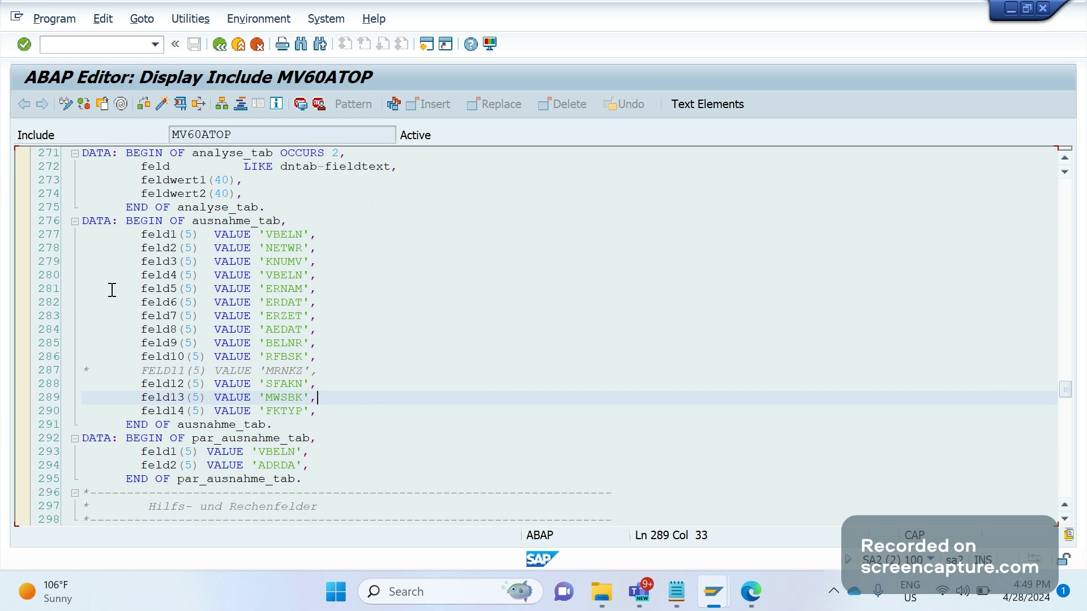
drag(325, 419, 134, 235)
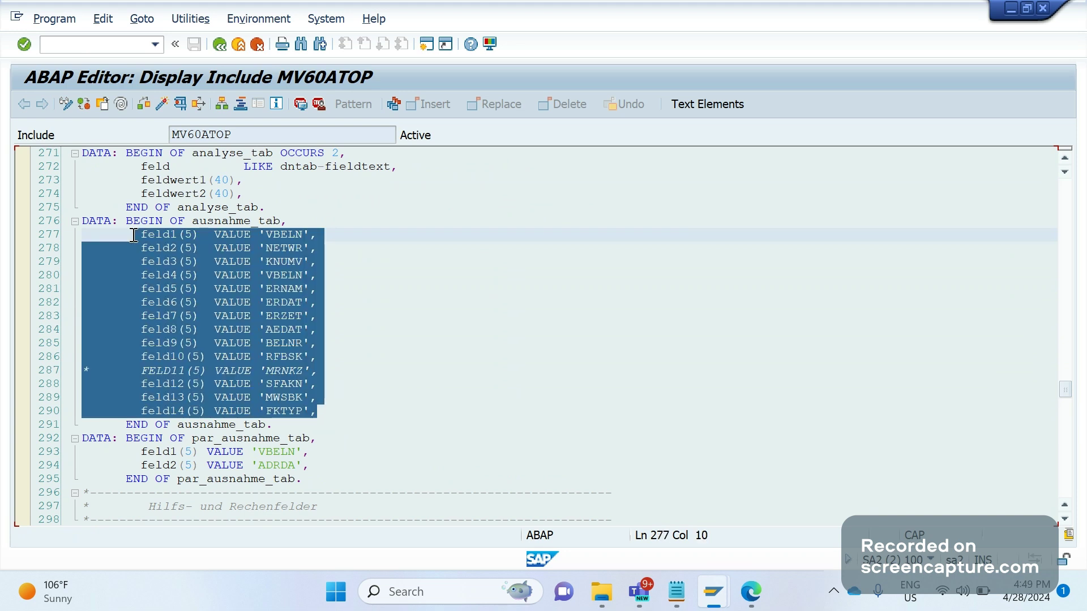
click(420, 372)
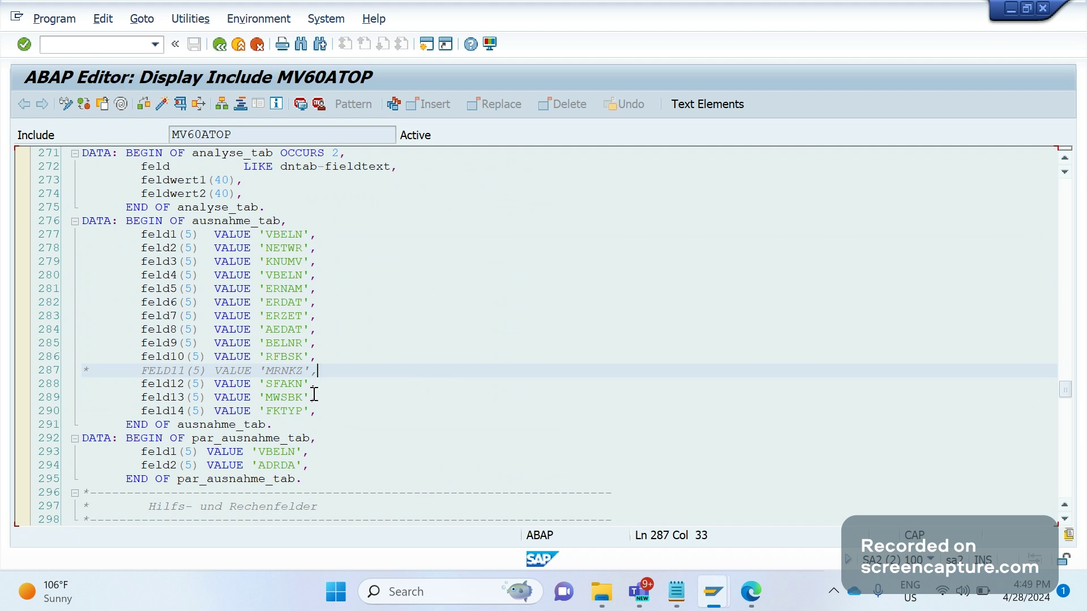
click(319, 413)
drag(319, 412, 342, 362)
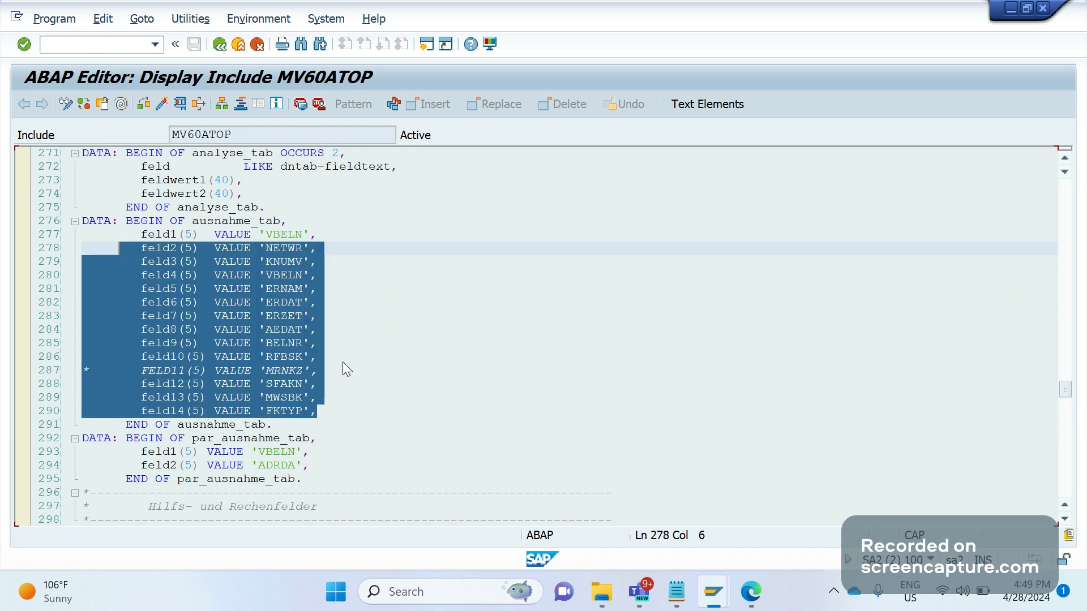
click(343, 368)
click(316, 408)
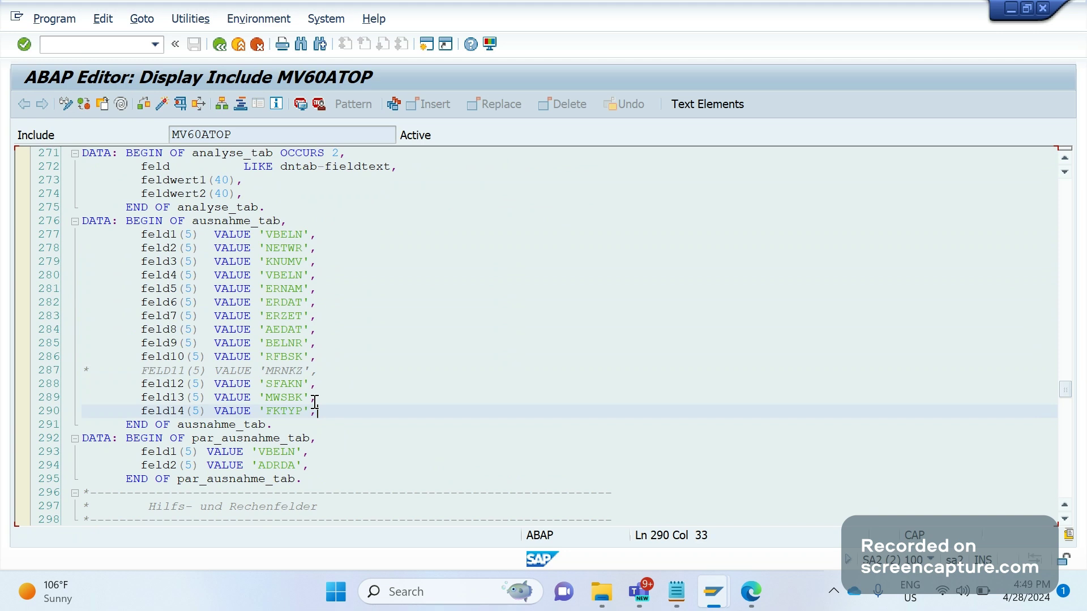
drag(315, 403, 143, 266)
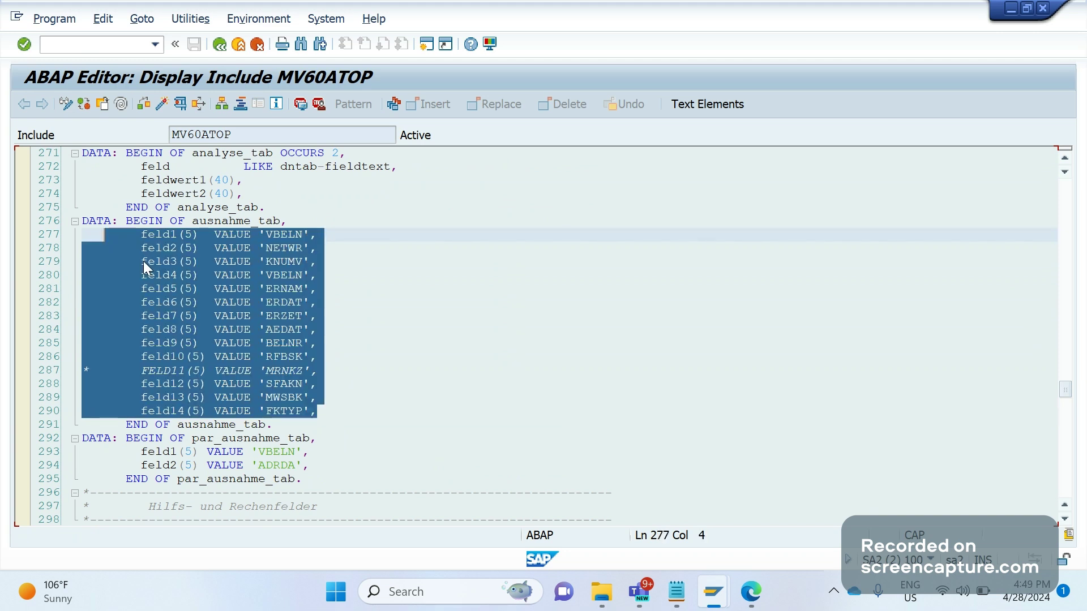
click(358, 320)
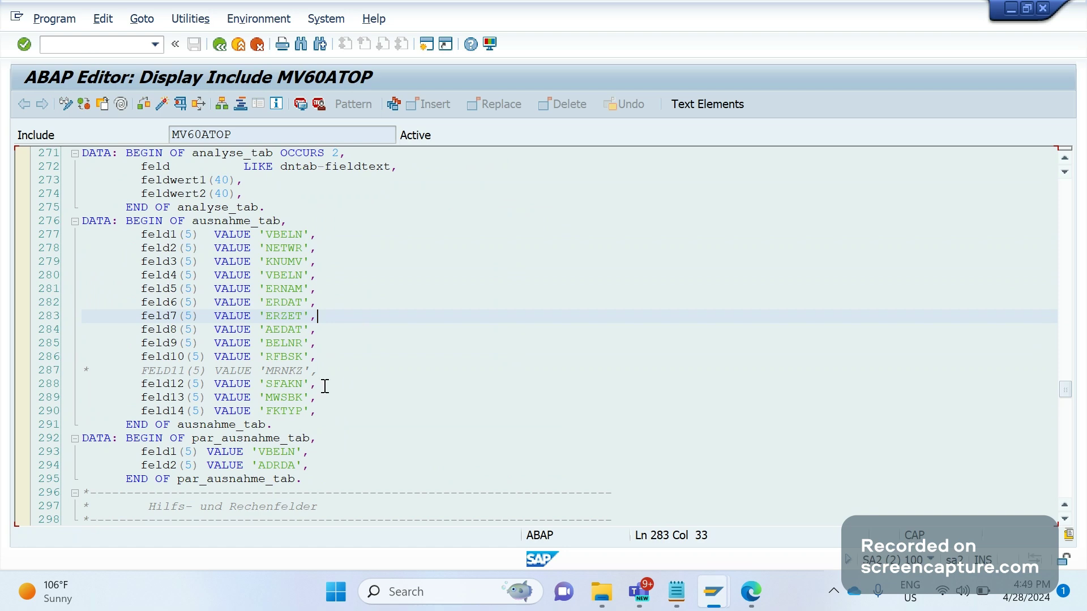
drag(318, 412, 122, 241)
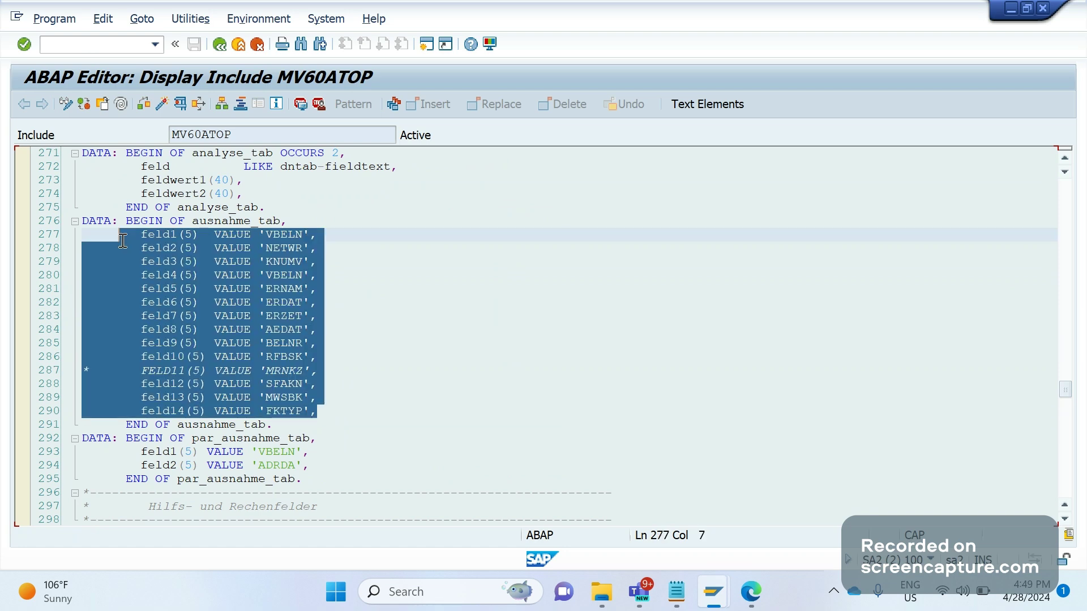
click(331, 366)
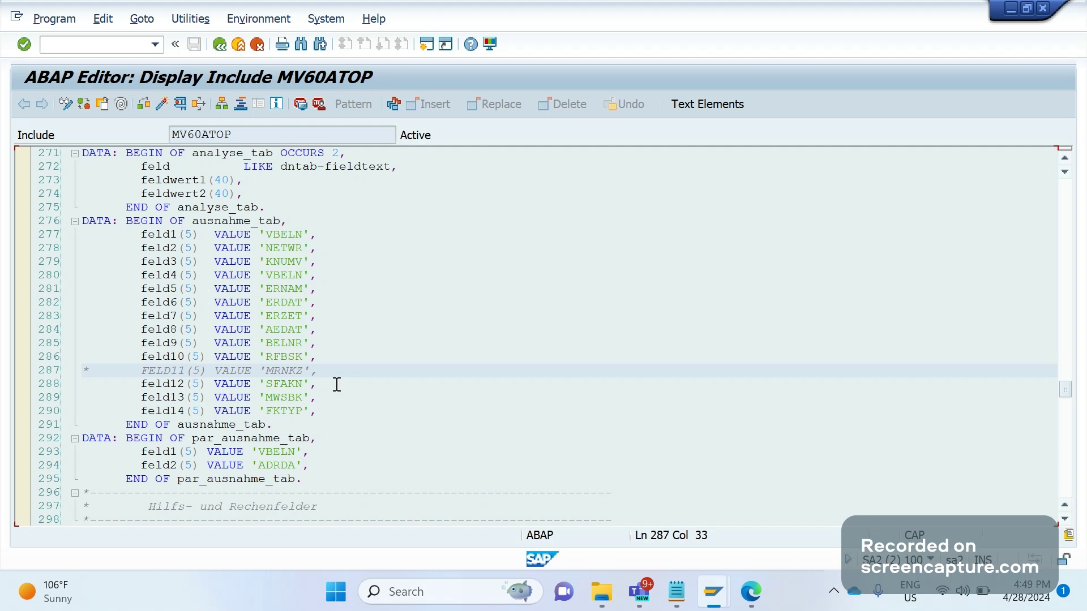
drag(318, 411, 271, 264)
click(353, 357)
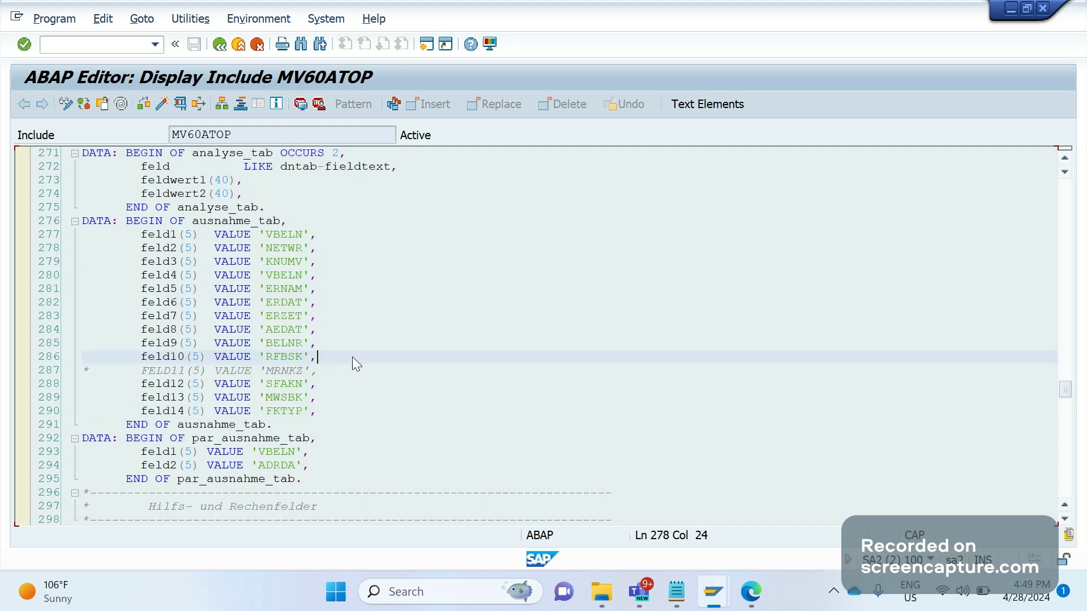